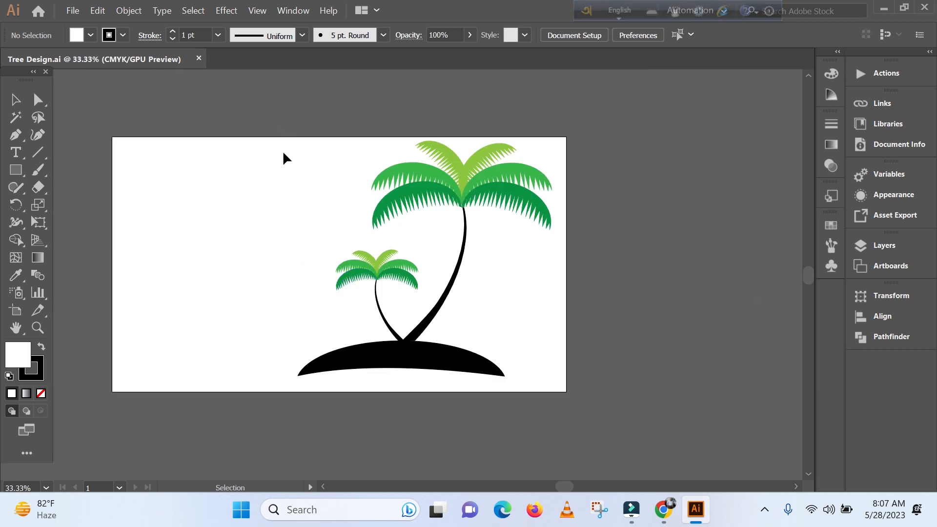
# Scale the whole palm tree artwork down to a small thumbnail in the upper-left corner of the artboard.
pyautogui.moveTo(286, 147); pyautogui.dragTo(560, 434)
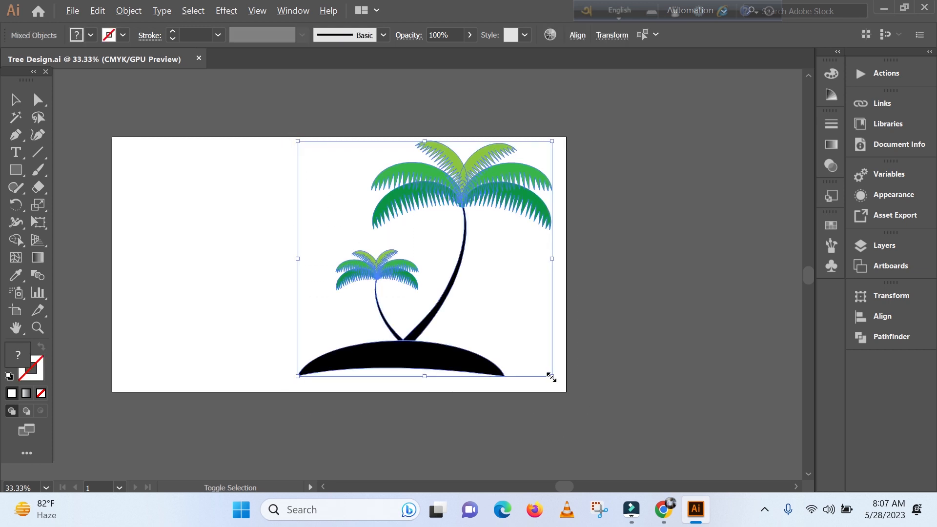
pyautogui.moveTo(552, 377); pyautogui.dragTo(142, 160)
pyautogui.click(198, 267)
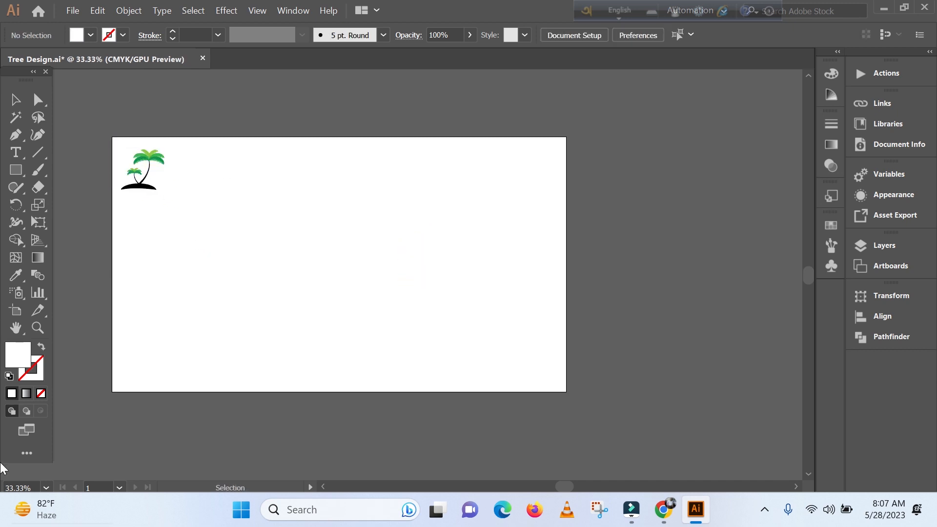
# Draw a large, wide ellipse in the lower part of the artboard with the Ellipse tool.
pyautogui.click(21, 175)
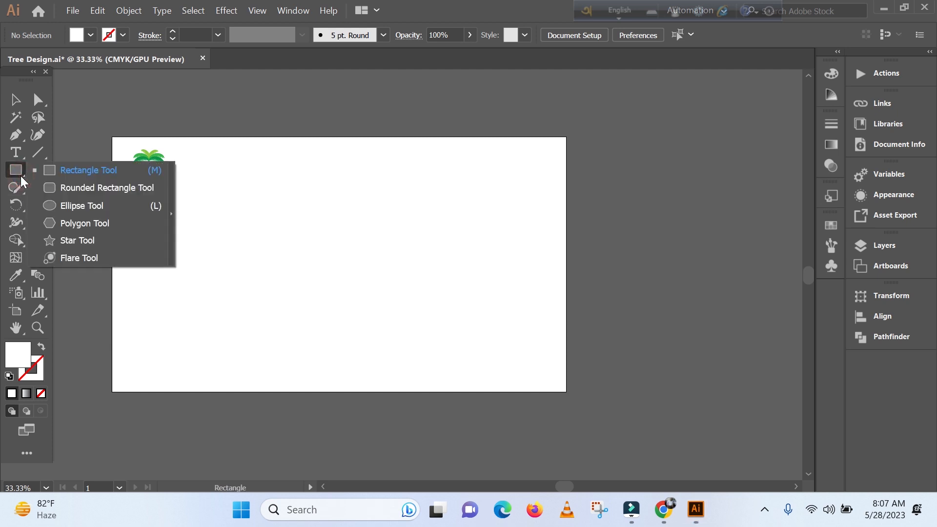
pyautogui.click(97, 204)
pyautogui.moveTo(230, 233); pyautogui.dragTo(529, 388)
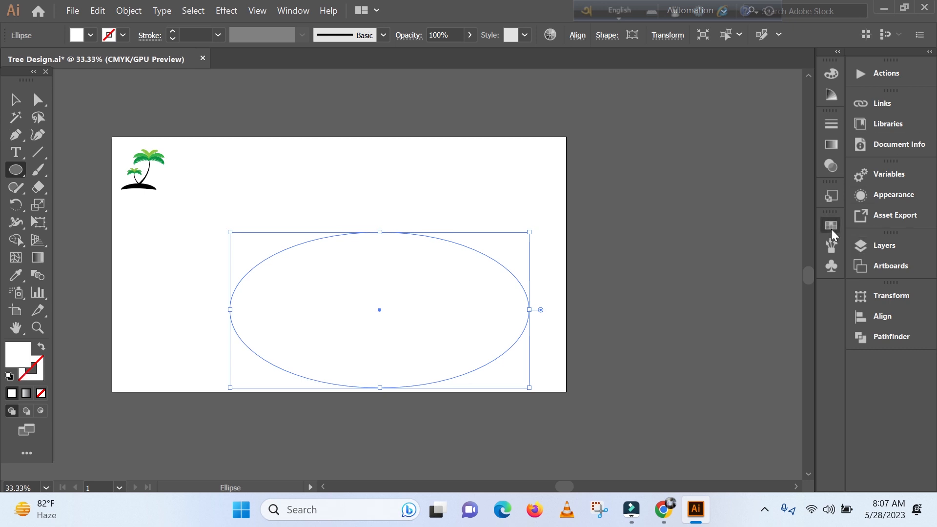
# Fill the ellipse with dark green and move it up on the artboard.
pyautogui.click(832, 228)
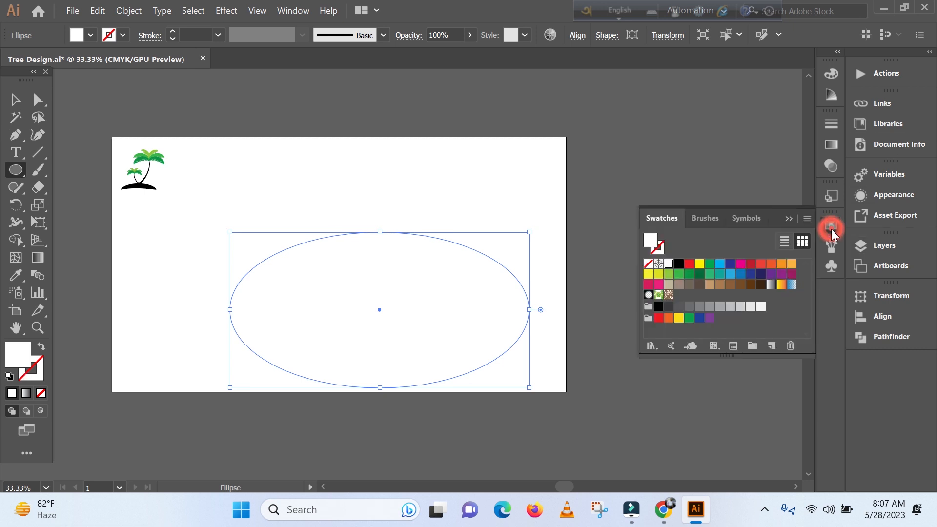
pyautogui.click(688, 277)
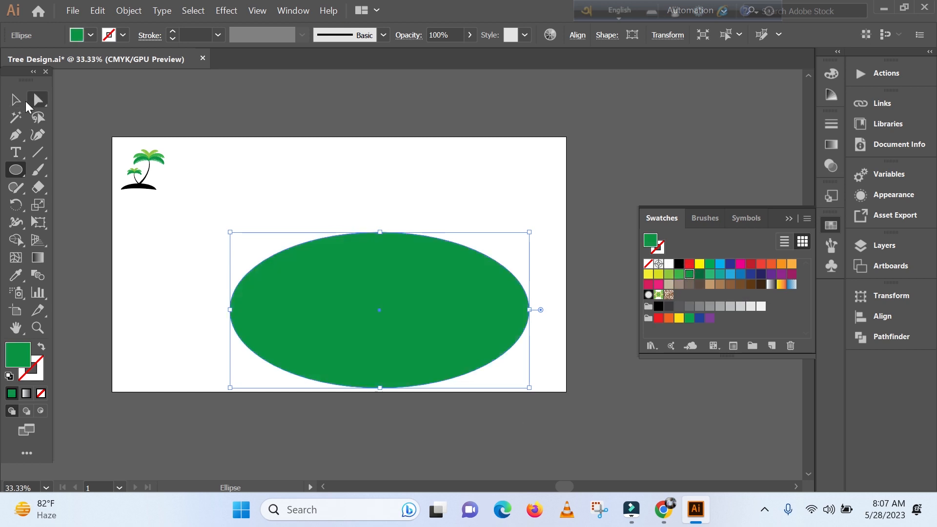
pyautogui.press('v')
pyautogui.moveTo(353, 316); pyautogui.dragTo(368, 253)
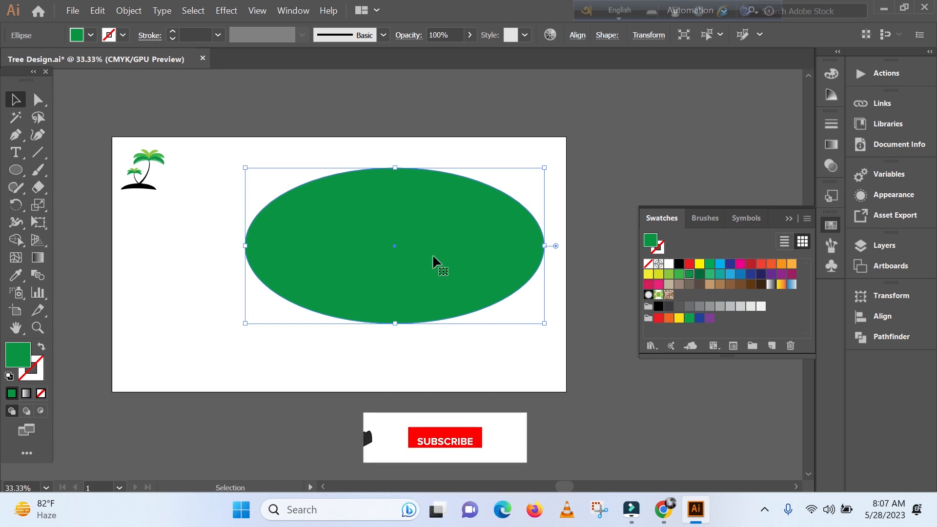
# Draw a gently arched path with the Pen tool across the ellipse's middle, extending past both of its sides.
pyautogui.click(13, 135)
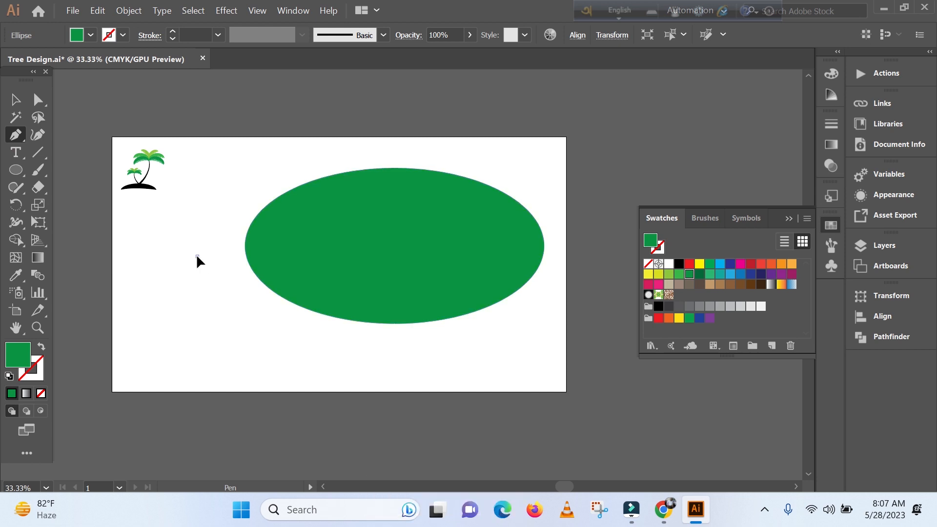
pyautogui.click(196, 256)
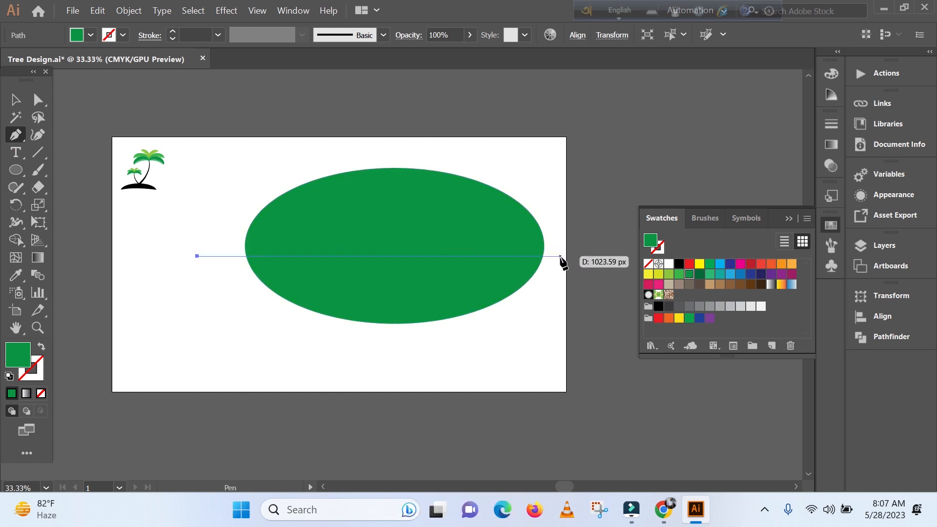
pyautogui.moveTo(560, 255); pyautogui.dragTo(698, 306)
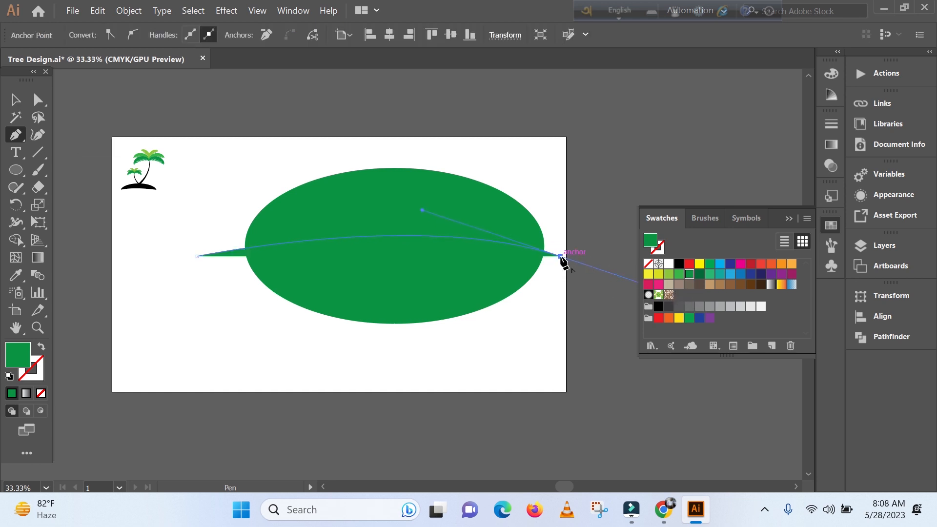
pyautogui.moveTo(560, 256); pyautogui.dragTo(547, 326)
# Give the arched path a black stroke and no fill.
pyautogui.hotkey('shift', 'x')
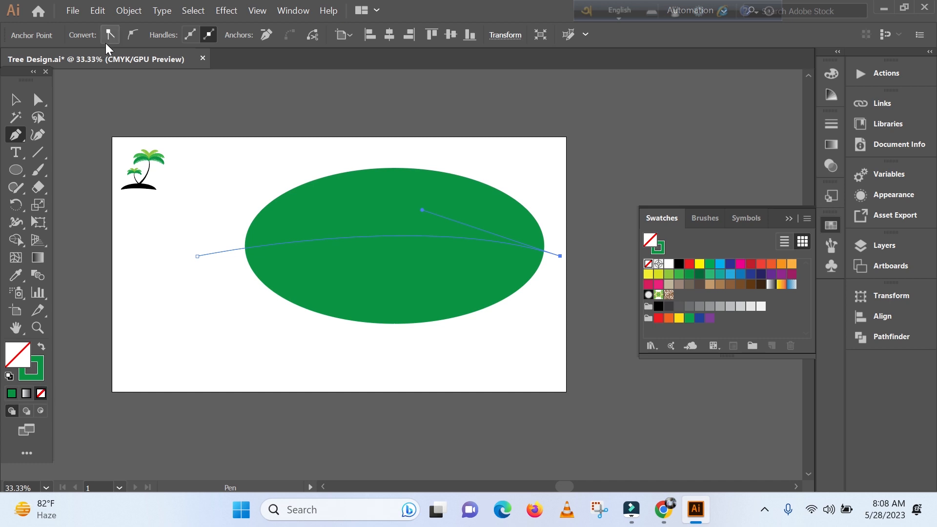
pyautogui.press('v')
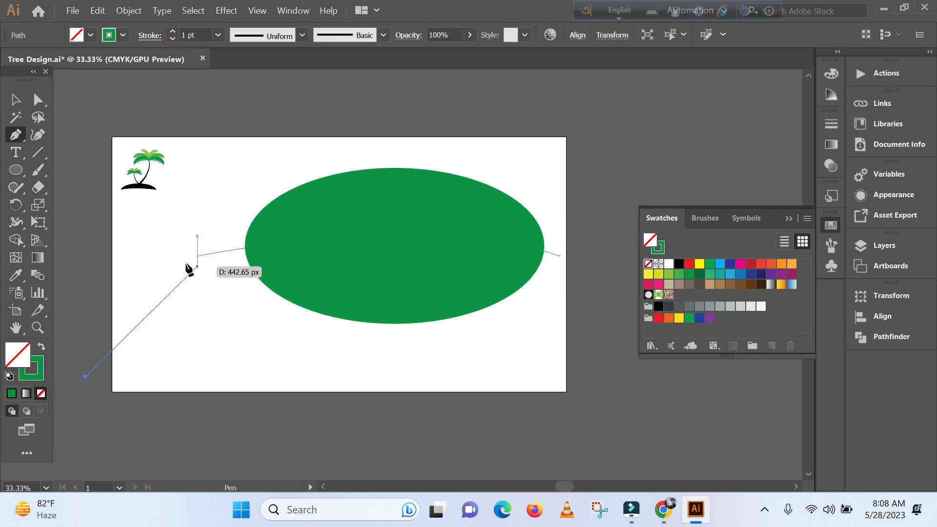
pyautogui.click(196, 253)
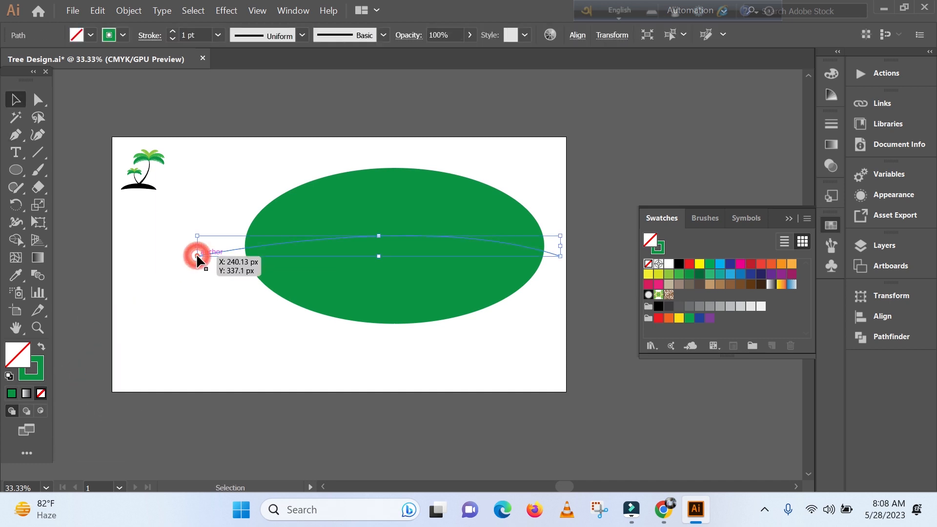
pyautogui.click(680, 264)
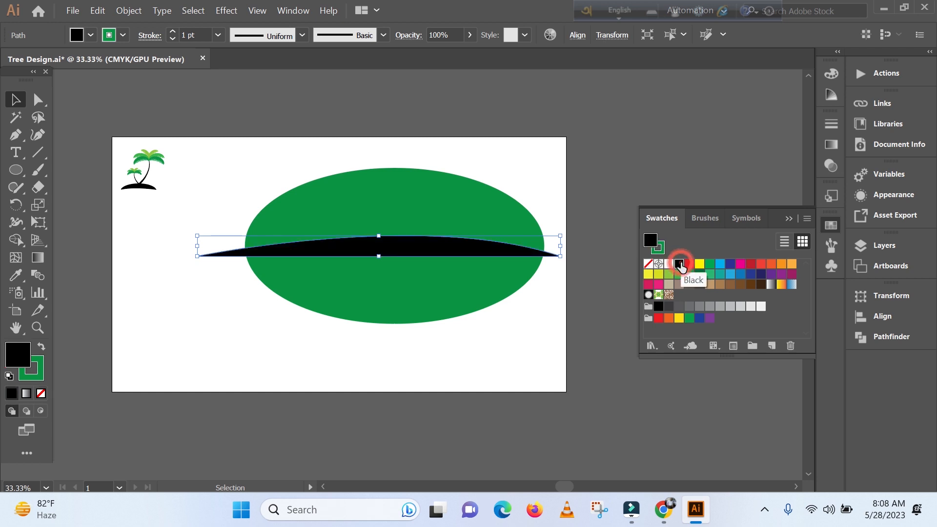
pyautogui.hotkey('shift', 'x')
pyautogui.click(40, 394)
pyautogui.click(161, 354)
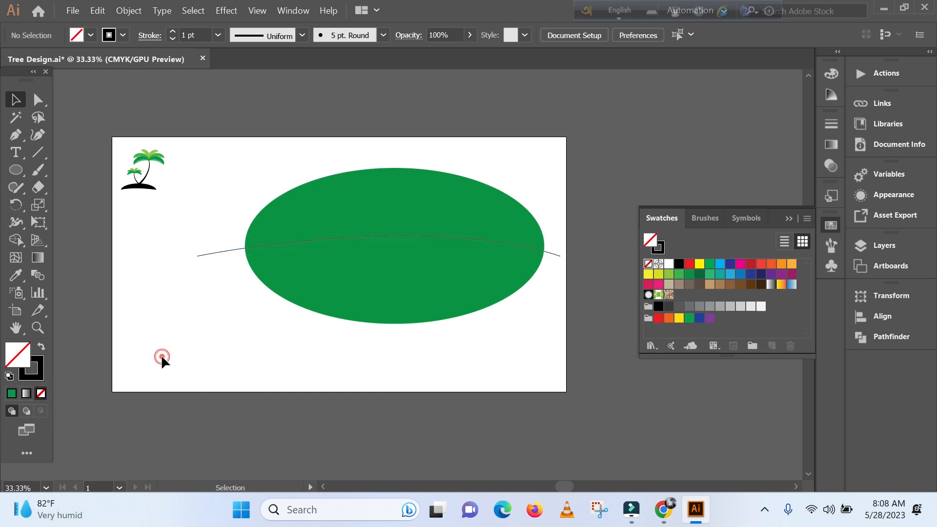
# Remove the part of the ellipse below the arched path with the Shape Builder tool.
pyautogui.moveTo(171, 222); pyautogui.dragTo(319, 287)
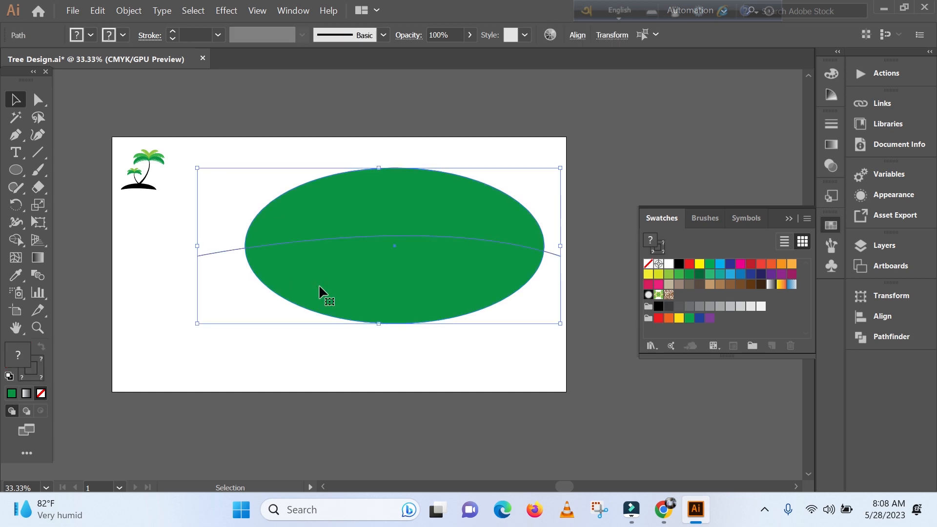
pyautogui.click(17, 241)
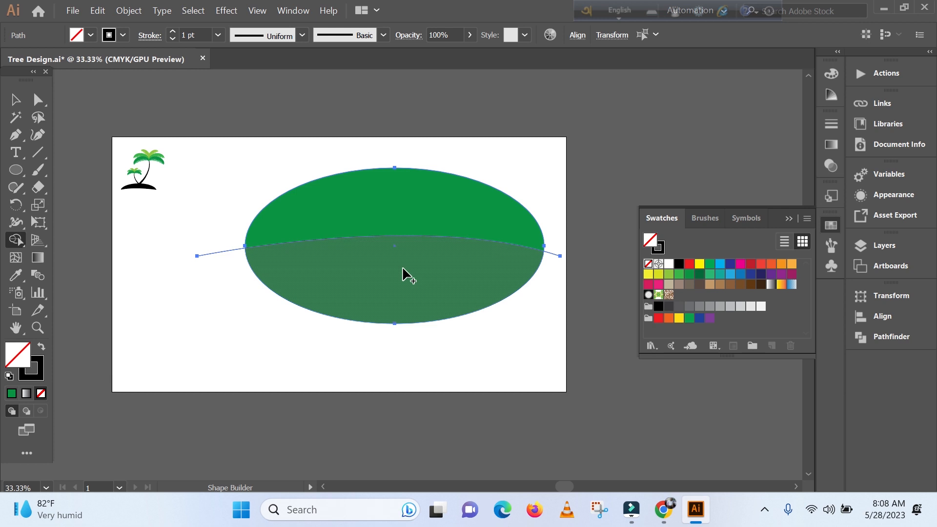
pyautogui.keyDown('alt'); pyautogui.click(382, 277); pyautogui.keyUp('alt')
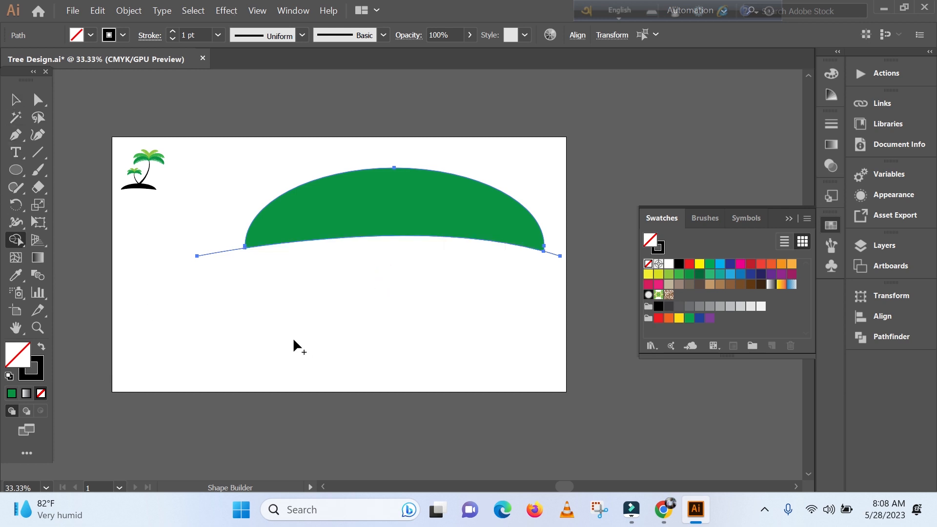
# Delete the leftover arched path and move the green crescent down and left toward the artboard's centre.
pyautogui.click(15, 101)
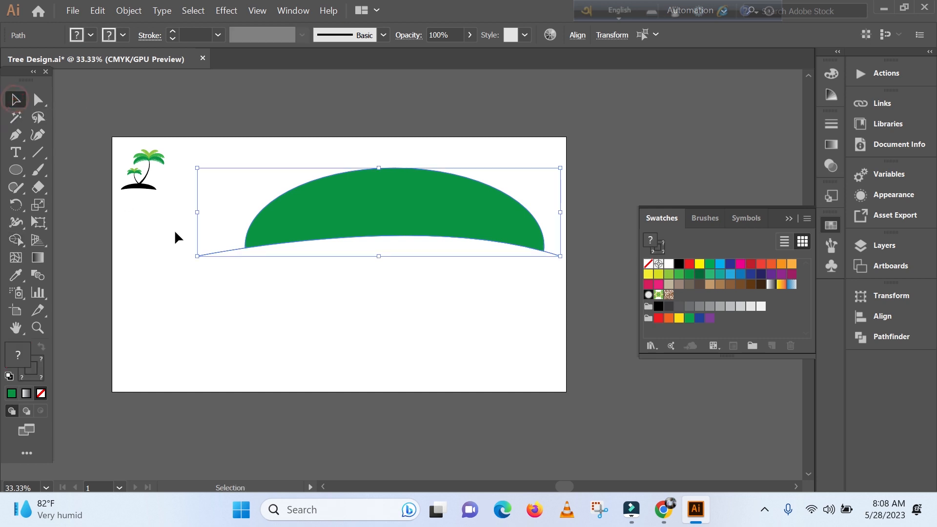
pyautogui.click(181, 332)
pyautogui.click(204, 255)
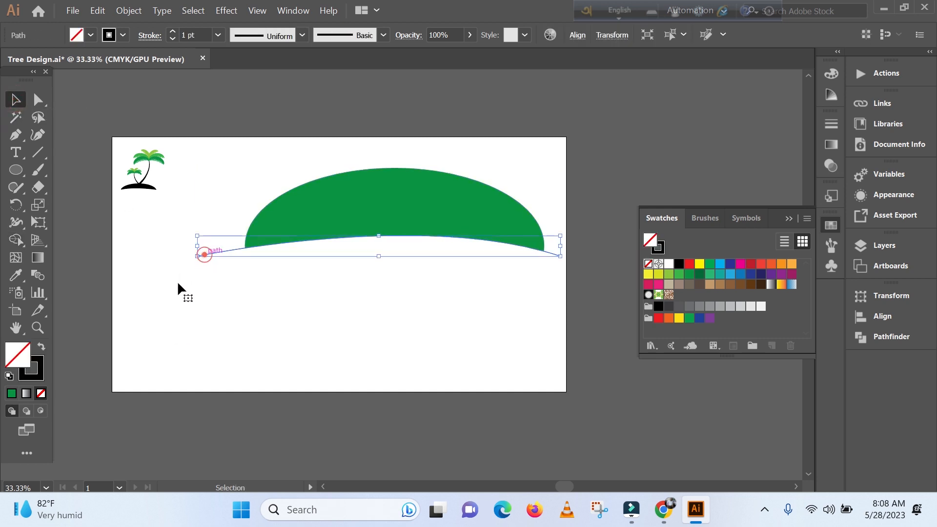
pyautogui.press('Delete')
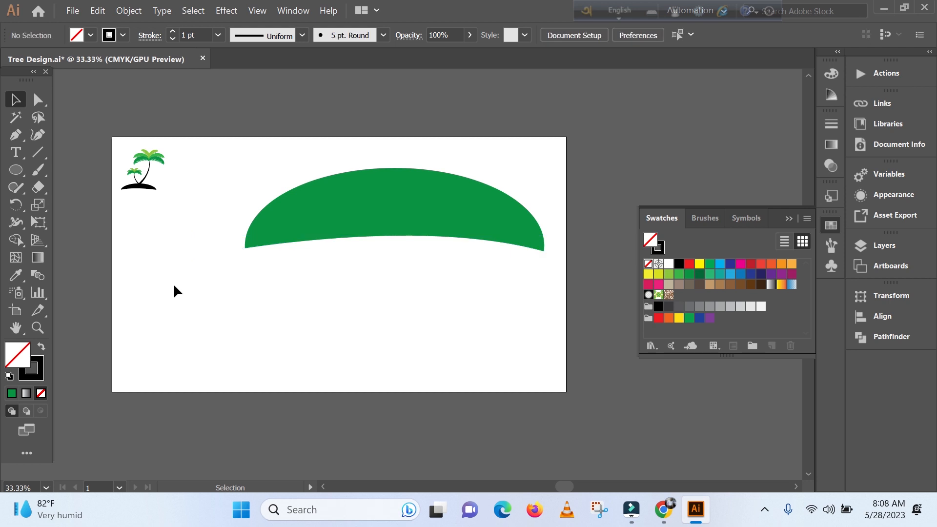
pyautogui.hotkey('ctrl', 'z')
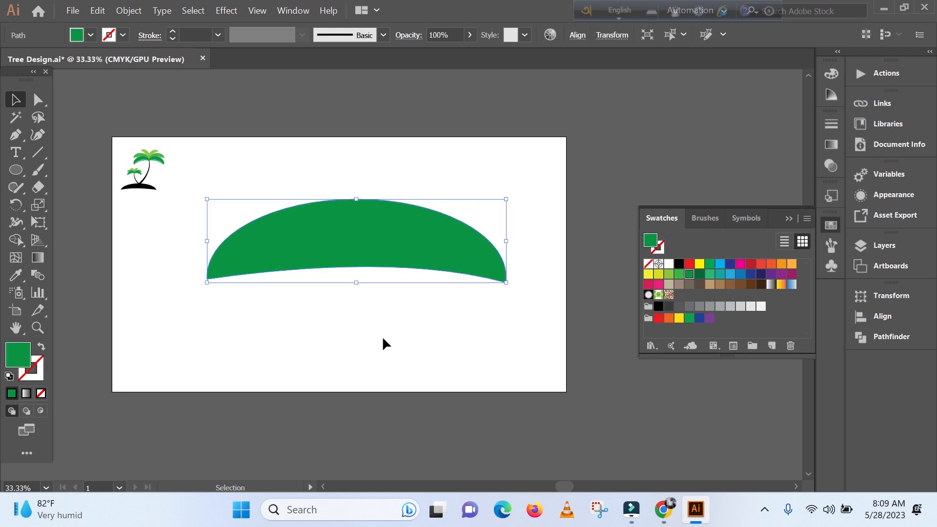
pyautogui.click(271, 361)
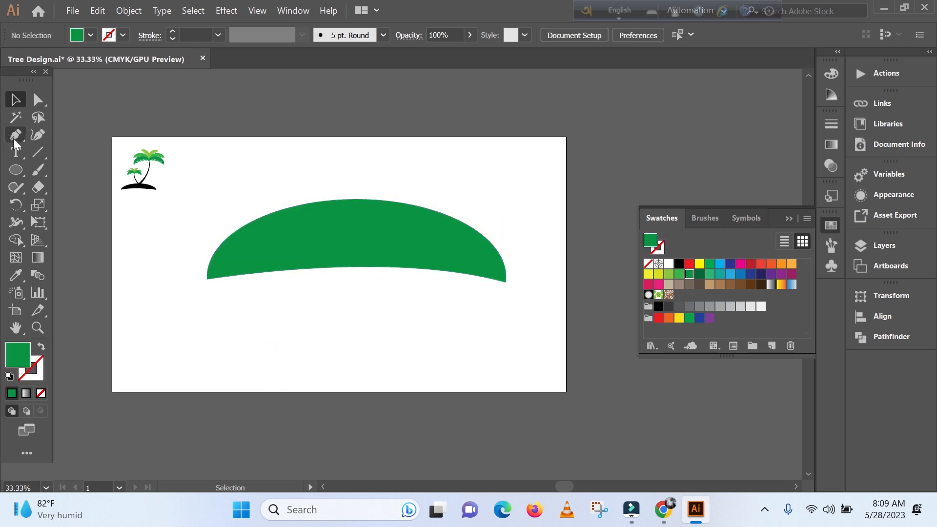
# Draw a closed zigzag shape of narrow spikes with the Pen tool along the green crescent's lower edge, from end to end, and fill it black.
pyautogui.click(18, 137)
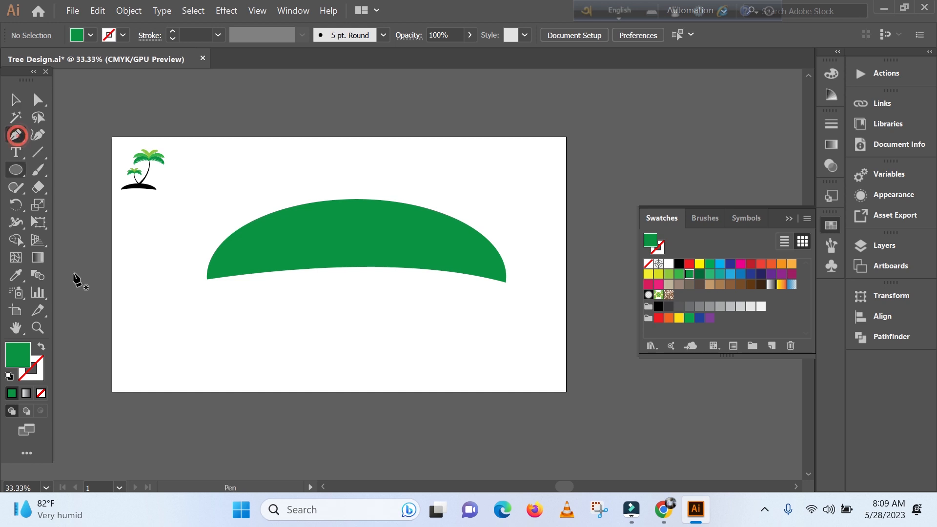
pyautogui.click(210, 282)
pyautogui.click(218, 257)
pyautogui.click(225, 282)
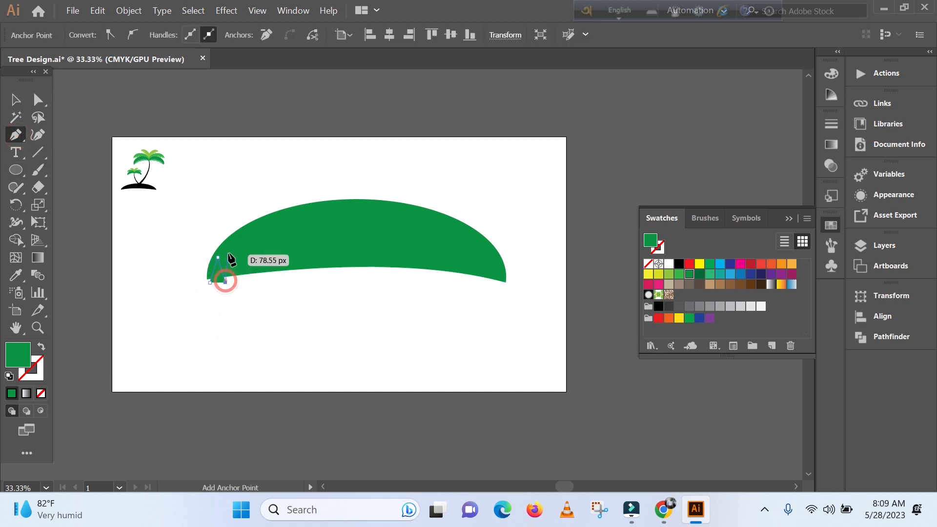
pyautogui.click(229, 249)
pyautogui.click(236, 278)
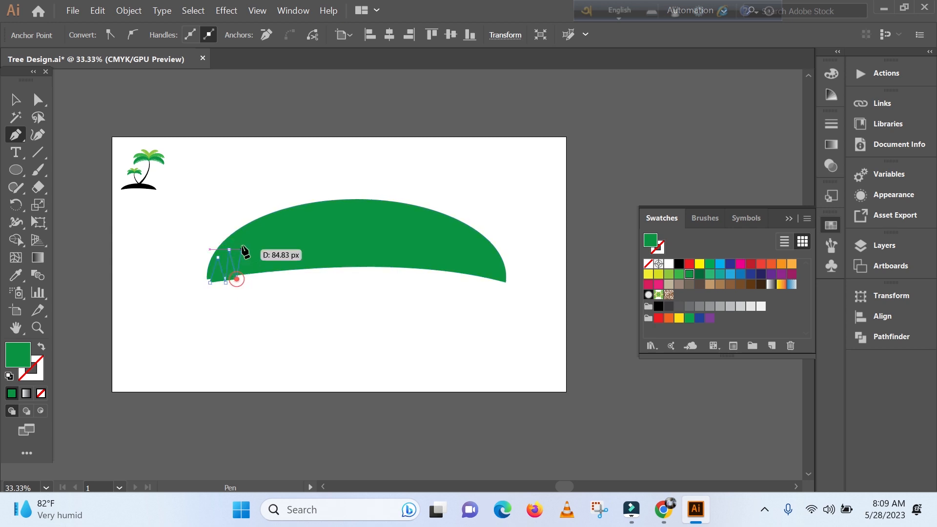
pyautogui.click(242, 241)
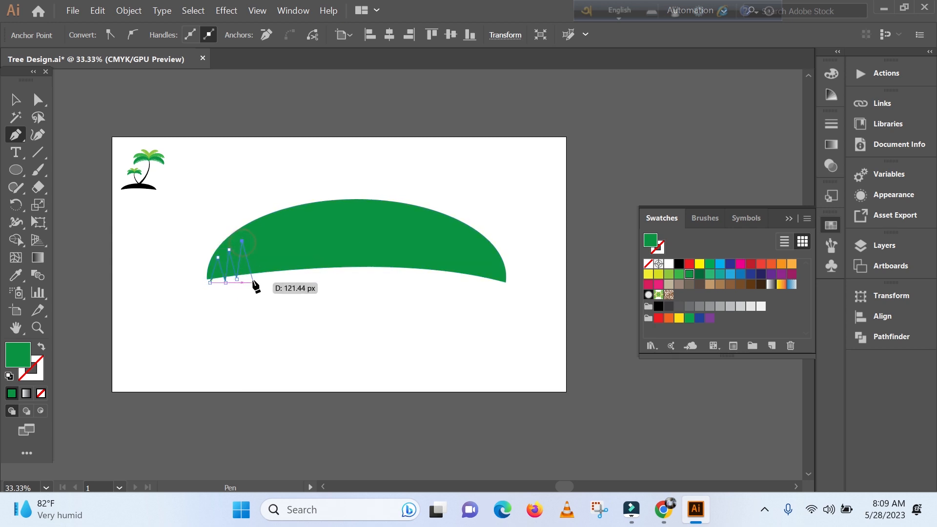
pyautogui.click(252, 276)
pyautogui.click(254, 233)
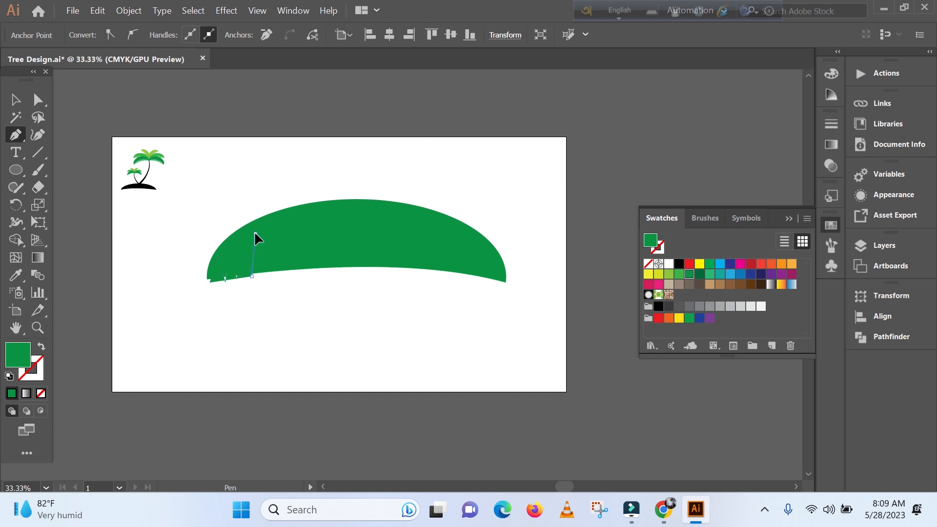
pyautogui.click(266, 276)
pyautogui.click(271, 229)
pyautogui.click(283, 276)
pyautogui.click(290, 224)
pyautogui.click(296, 274)
pyautogui.click(299, 218)
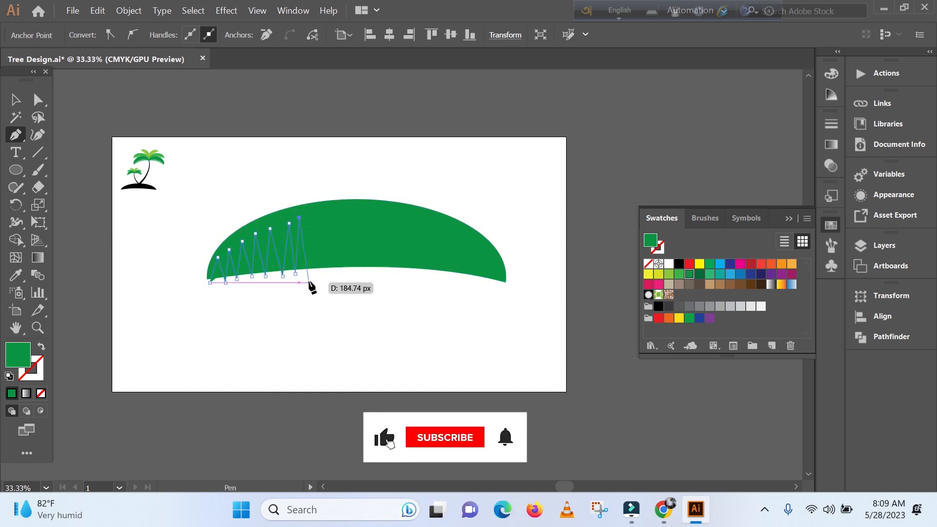
pyautogui.click(309, 276)
pyautogui.click(317, 216)
pyautogui.click(326, 272)
pyautogui.click(335, 215)
pyautogui.click(340, 272)
pyautogui.click(351, 215)
pyautogui.click(356, 272)
pyautogui.click(368, 215)
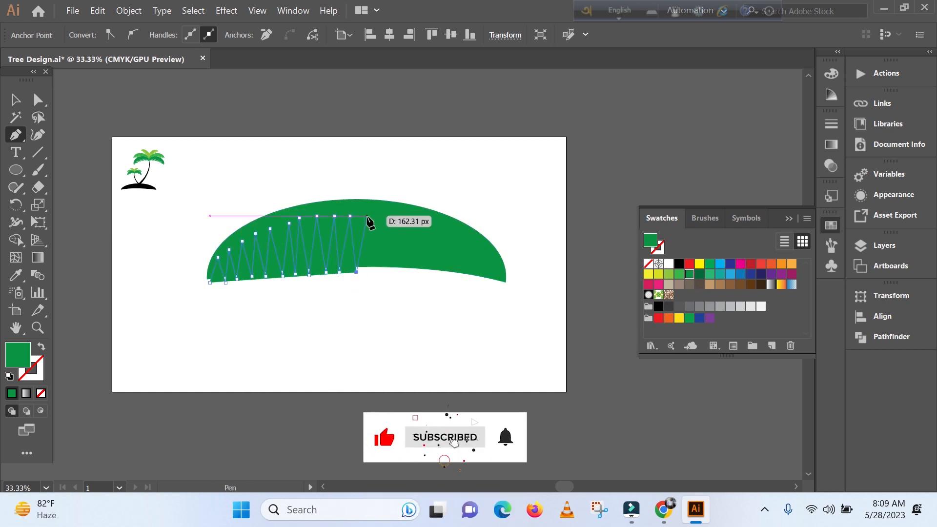
pyautogui.click(372, 271)
pyautogui.click(385, 218)
pyautogui.click(391, 271)
pyautogui.click(399, 220)
pyautogui.click(404, 272)
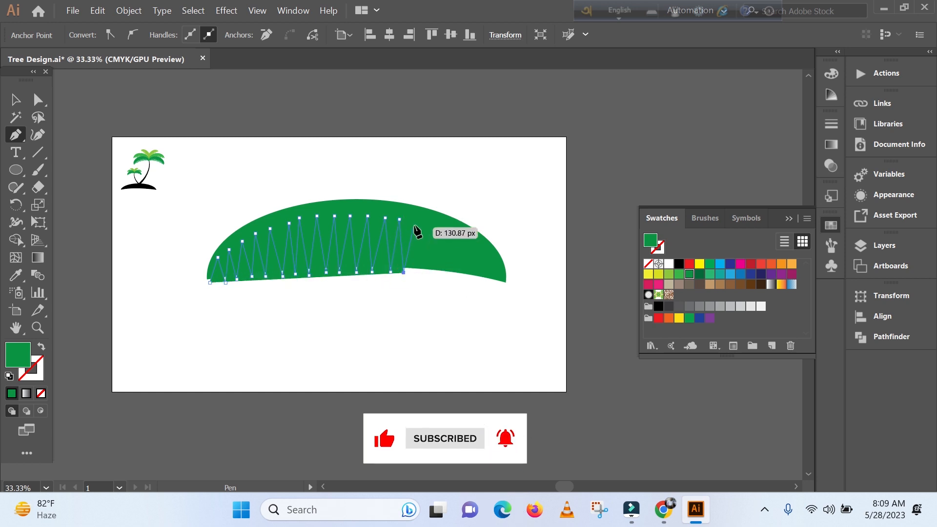
pyautogui.click(413, 220)
pyautogui.click(421, 273)
pyautogui.click(429, 226)
pyautogui.click(440, 276)
pyautogui.click(446, 231)
pyautogui.click(455, 278)
pyautogui.click(461, 238)
pyautogui.click(469, 279)
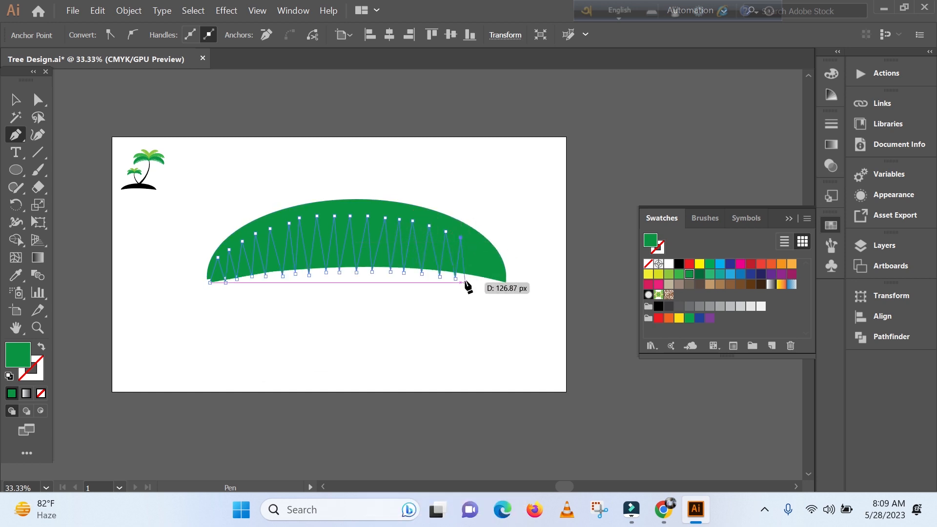
pyautogui.click(474, 244)
pyautogui.click(487, 282)
pyautogui.click(491, 256)
pyautogui.click(511, 287)
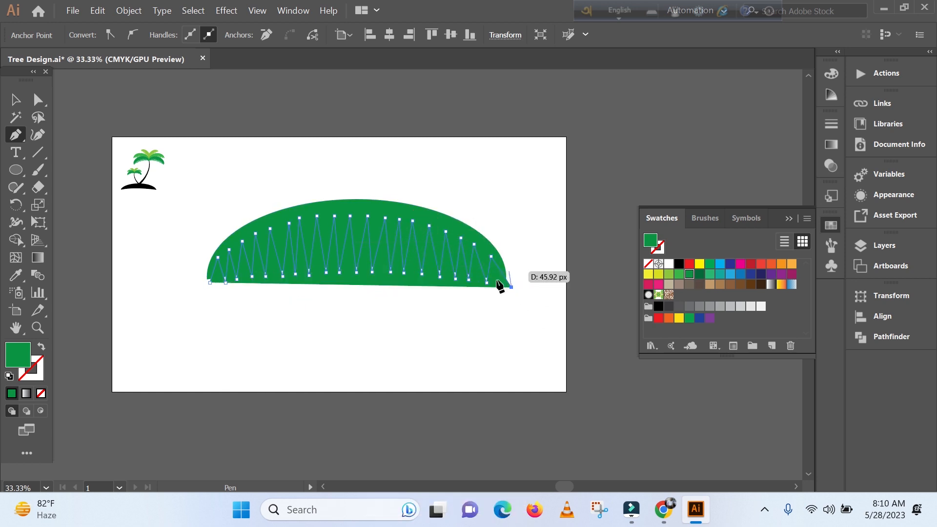
pyautogui.click(211, 283)
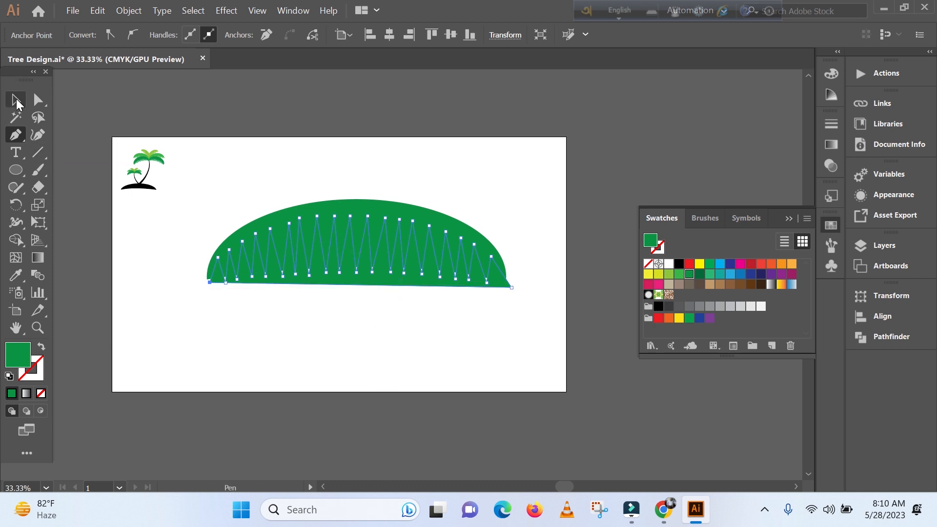
pyautogui.click(679, 264)
pyautogui.click(15, 98)
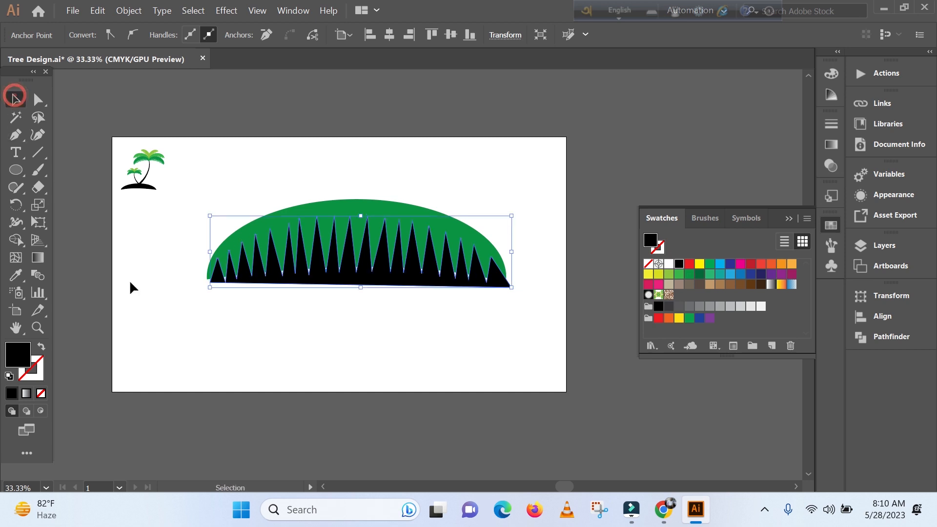
# Subtract the black zigzag shape from the green crescent with the Pathfinder's Minus Front, leaving a leaf with a jagged lower edge.
pyautogui.click(139, 288)
pyautogui.moveTo(180, 212); pyautogui.dragTo(419, 318)
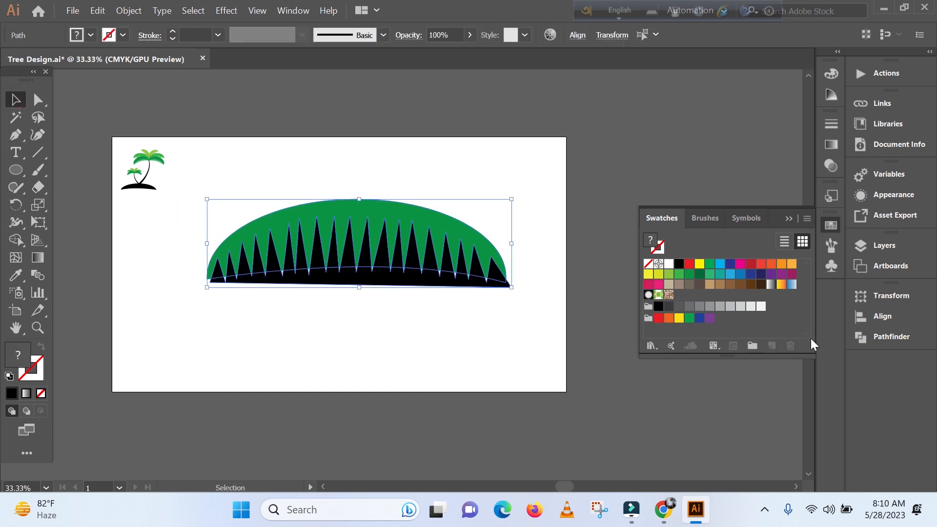
pyautogui.click(889, 338)
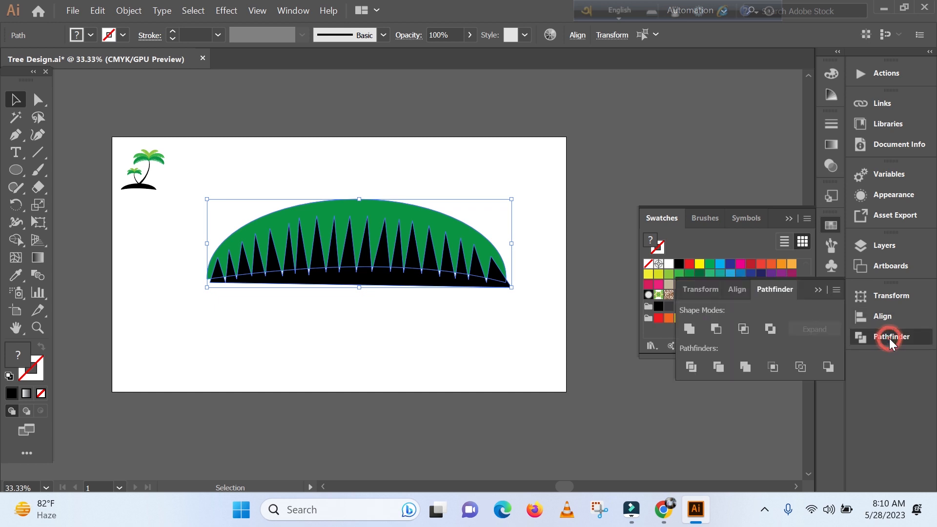
pyautogui.click(716, 329)
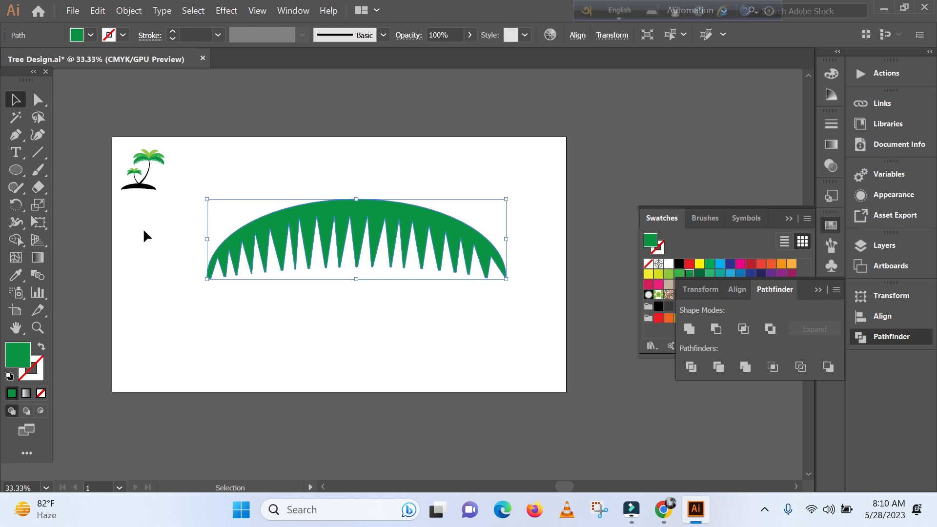
pyautogui.click(131, 254)
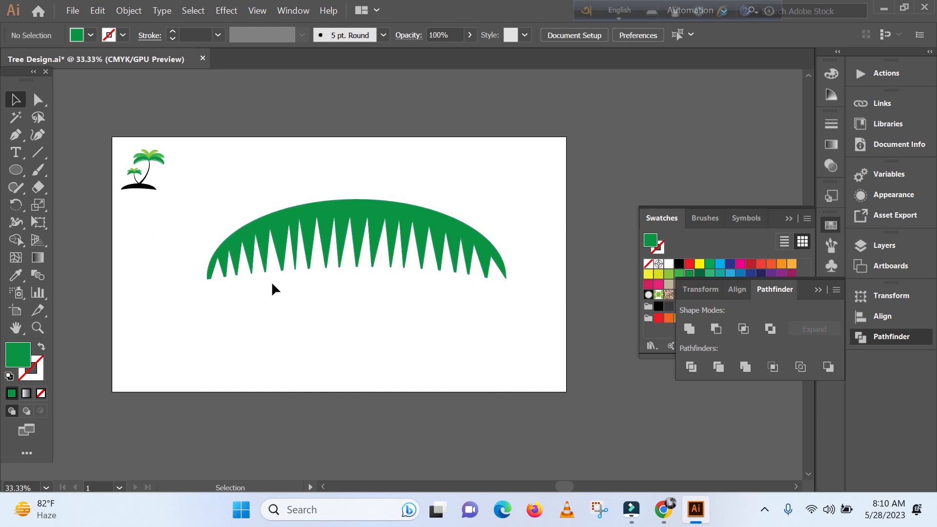
# Move the jagged green leaf slightly down and left, and scale it proportionally about its centre to roughly half its size.
pyautogui.click(343, 207)
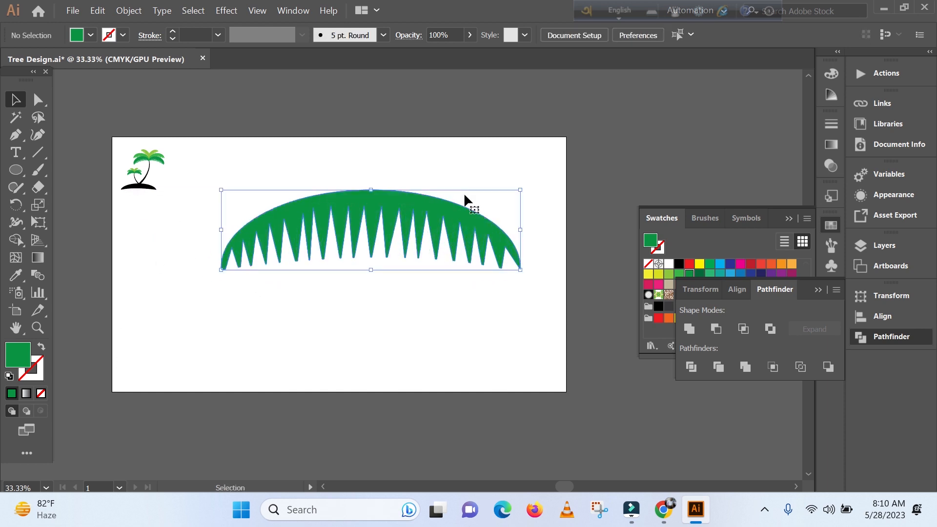
pyautogui.moveTo(406, 195); pyautogui.dragTo(385, 226)
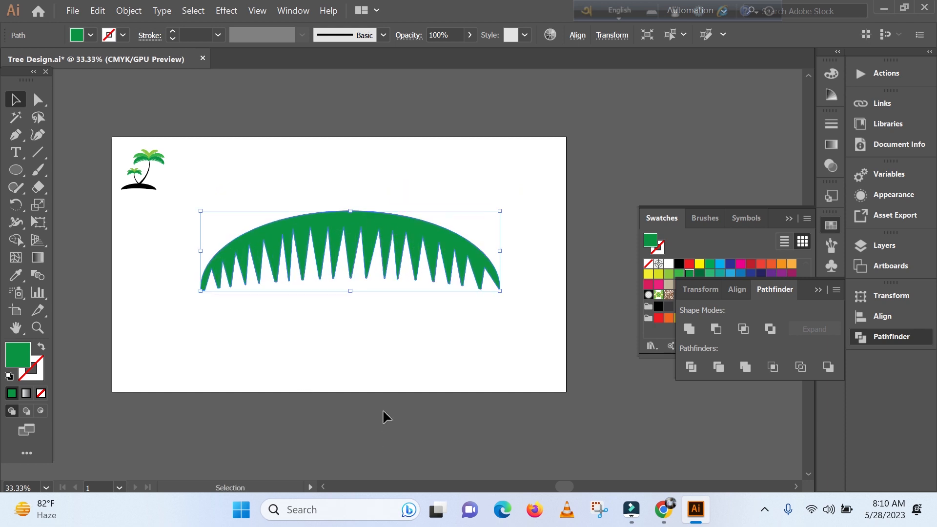
pyautogui.press('a')
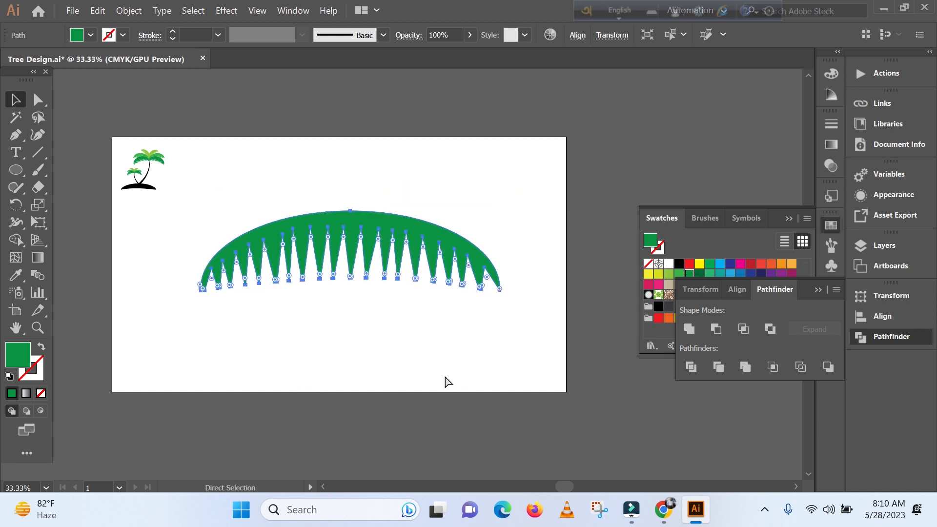
pyautogui.hotkey('ctrl', '+')
pyautogui.press('v')
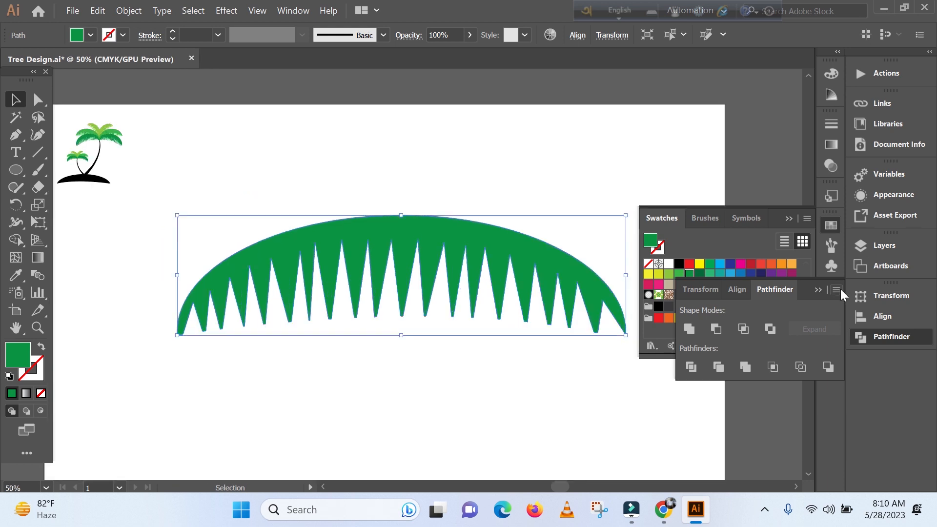
pyautogui.click(819, 290)
pyautogui.click(788, 218)
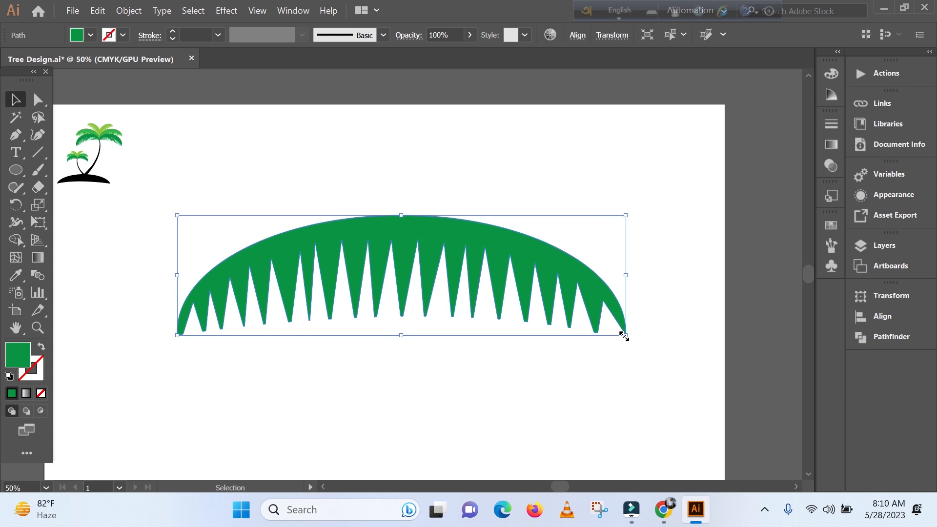
pyautogui.moveTo(624, 336); pyautogui.dragTo(522, 308)
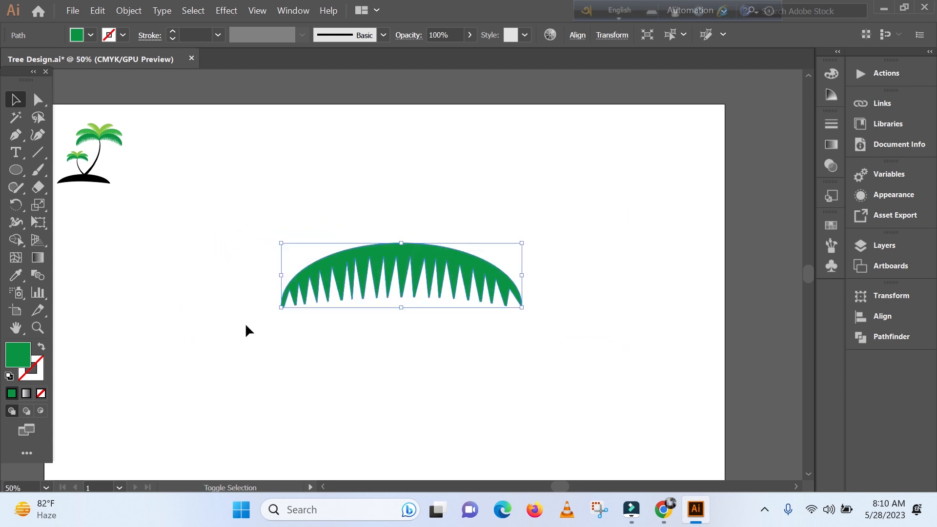
# Make two rotated copies of the leaf with the Rotate tool, pivoting on its left end so the three leaves fan upward.
pyautogui.click(447, 249)
pyautogui.click(16, 206)
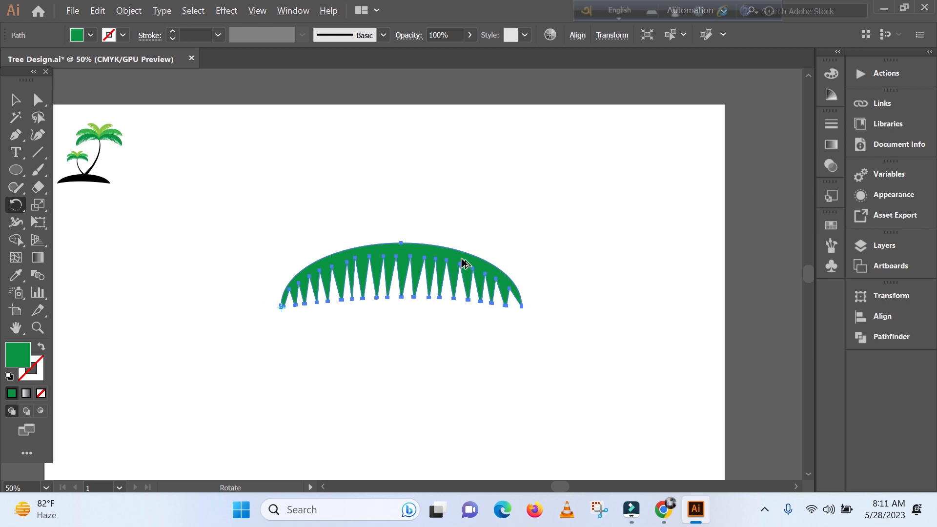
pyautogui.moveTo(462, 261); pyautogui.dragTo(443, 202)
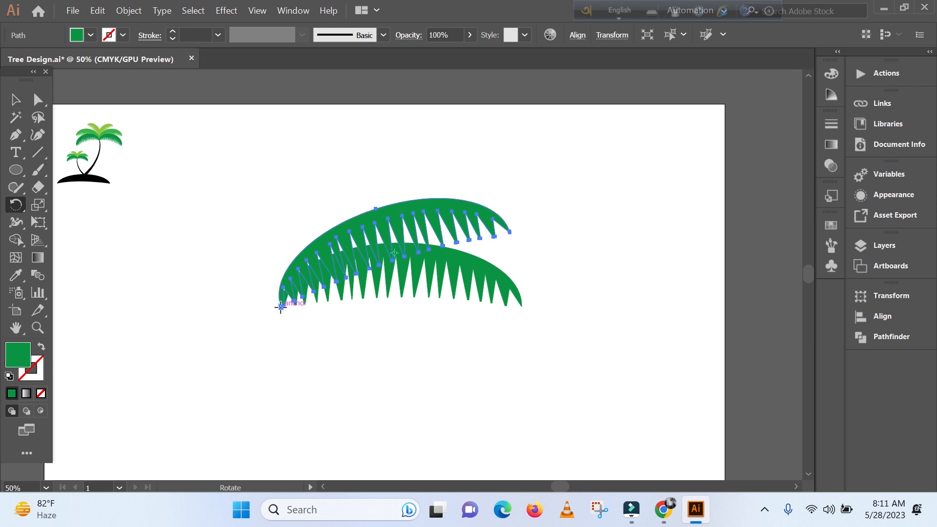
pyautogui.click(280, 307)
pyautogui.moveTo(444, 209); pyautogui.dragTo(395, 162)
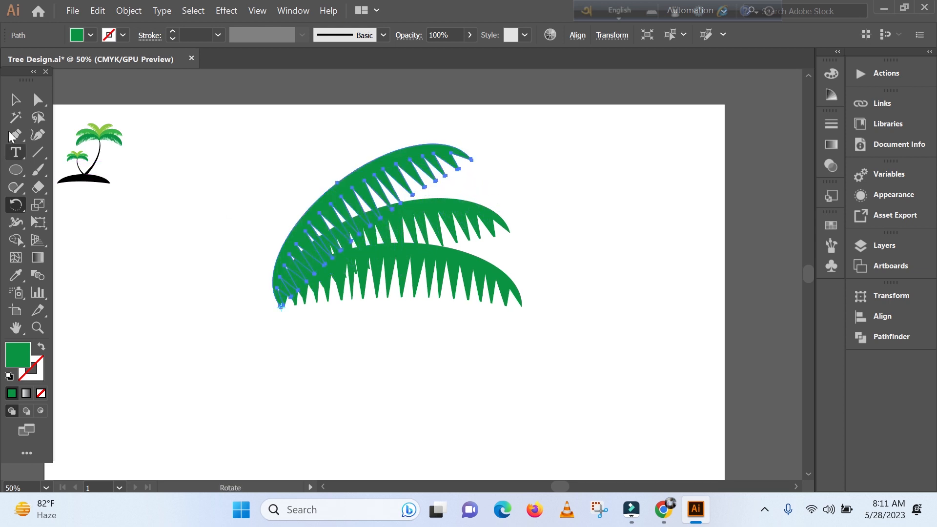
pyautogui.click(15, 99)
pyautogui.click(242, 393)
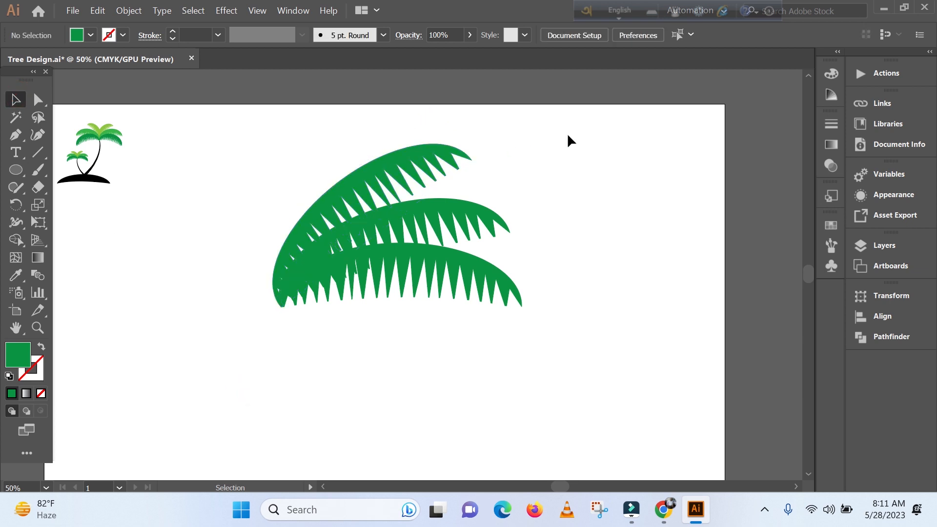
# Scale down the middle leaf slightly and the uppermost leaf more, so the leaves get shorter toward the top of the fan.
pyautogui.click(450, 215)
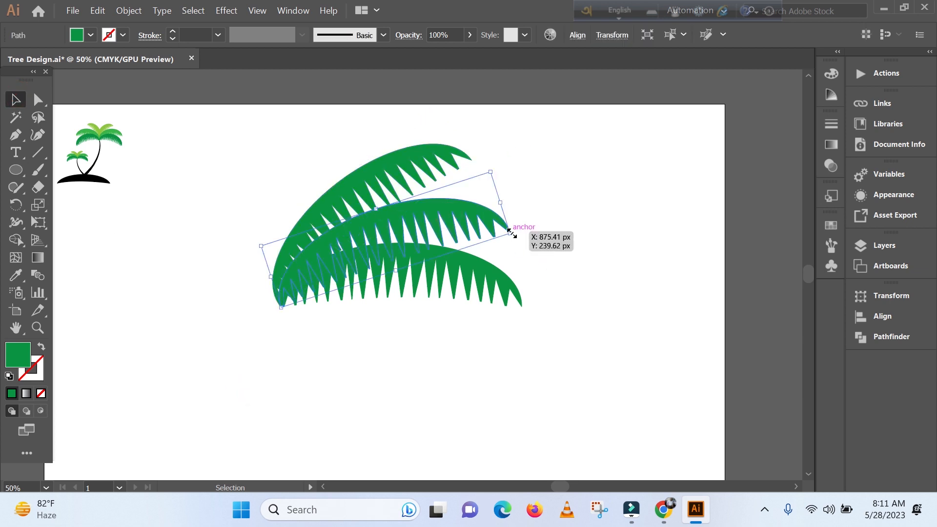
pyautogui.moveTo(510, 231); pyautogui.dragTo(492, 234)
pyautogui.click(380, 183)
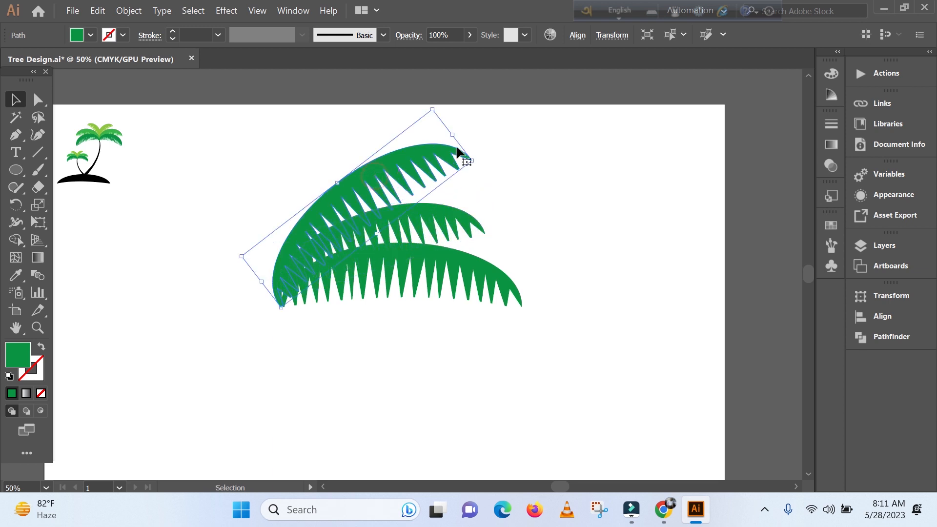
pyautogui.moveTo(465, 159); pyautogui.dragTo(442, 165)
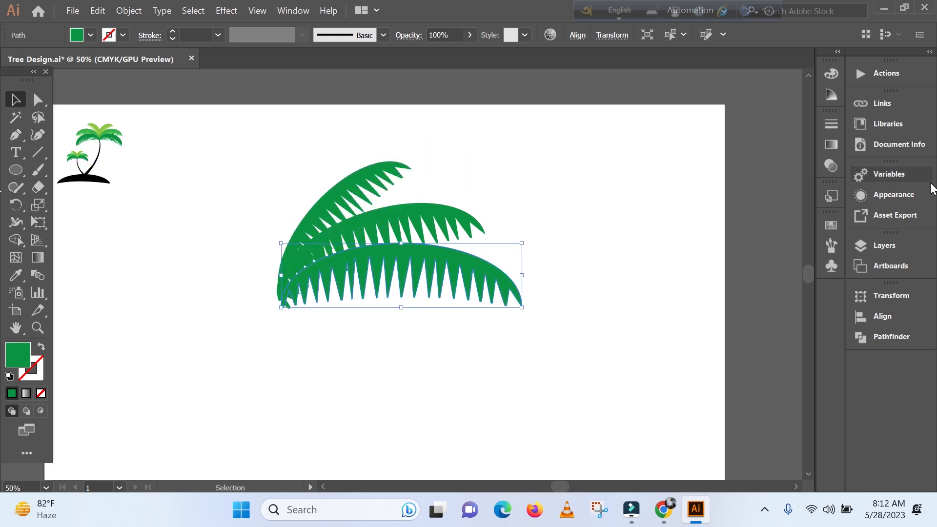
# Recolour the middle and uppermost leaves with a lighter green swatch.
pyautogui.click(424, 222)
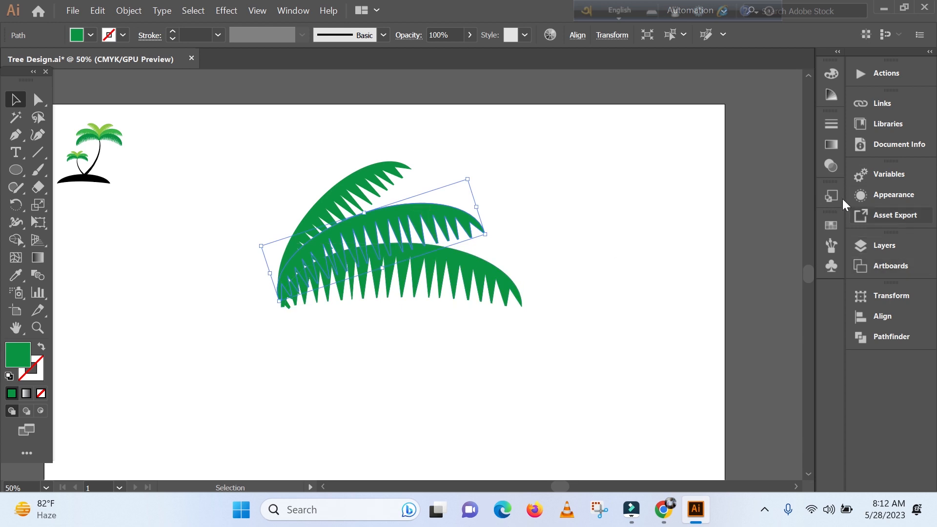
pyautogui.click(831, 225)
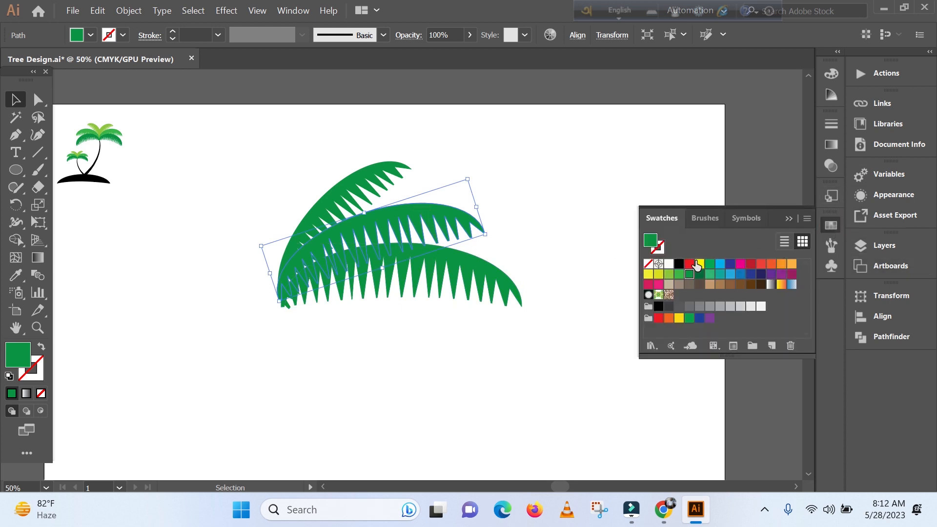
pyautogui.click(678, 275)
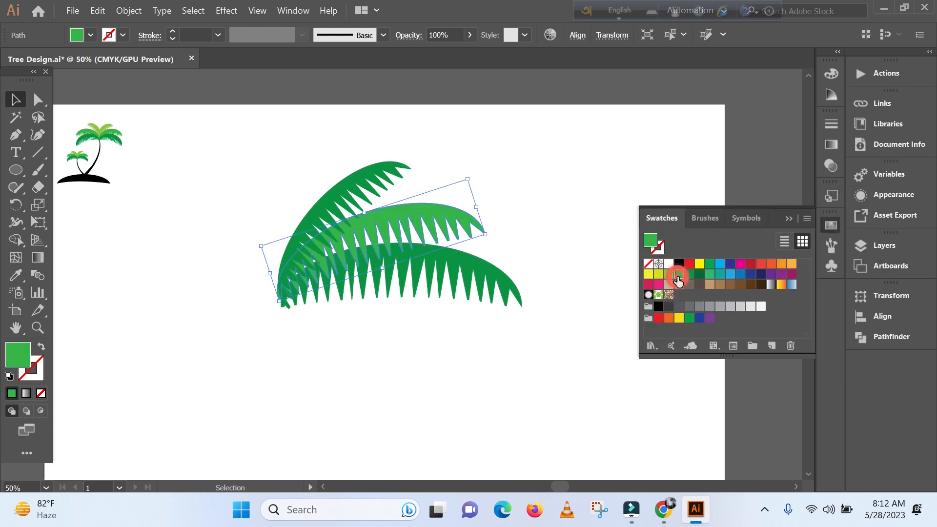
pyautogui.click(423, 146)
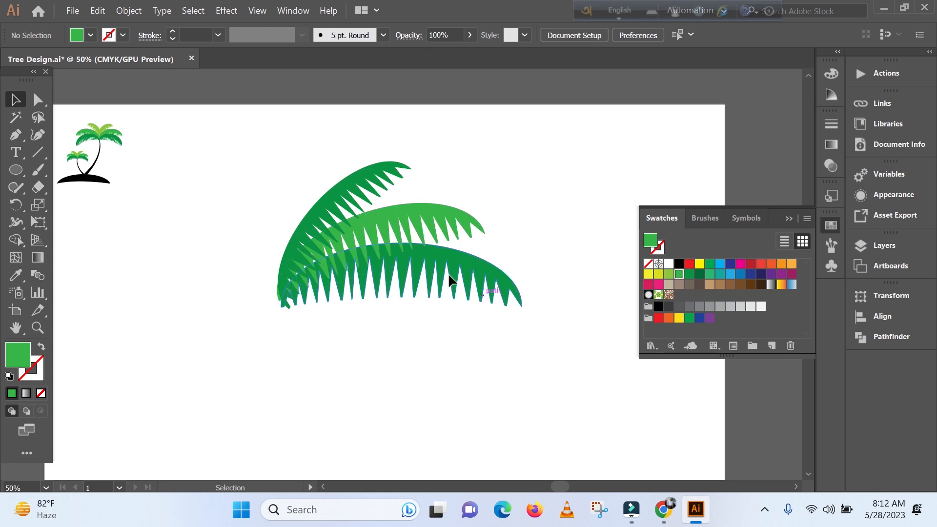
pyautogui.click(358, 187)
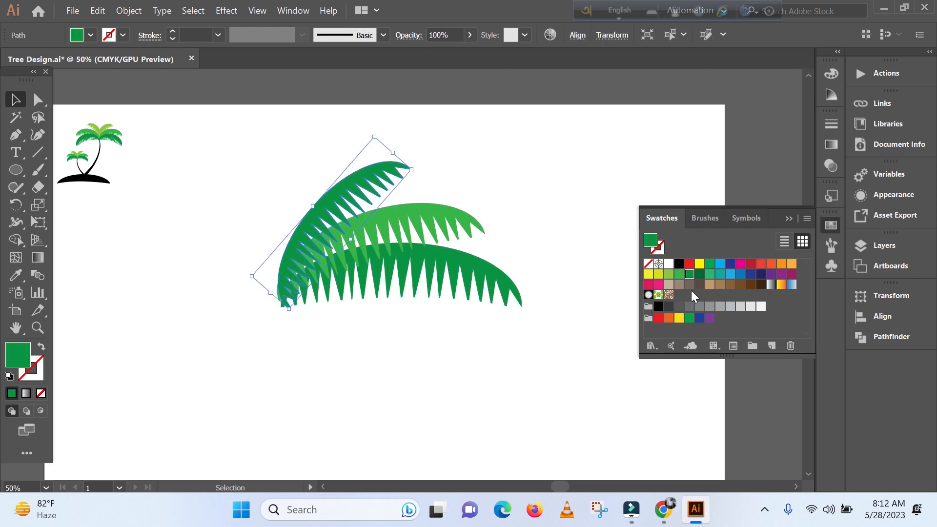
pyautogui.click(681, 276)
pyautogui.click(558, 214)
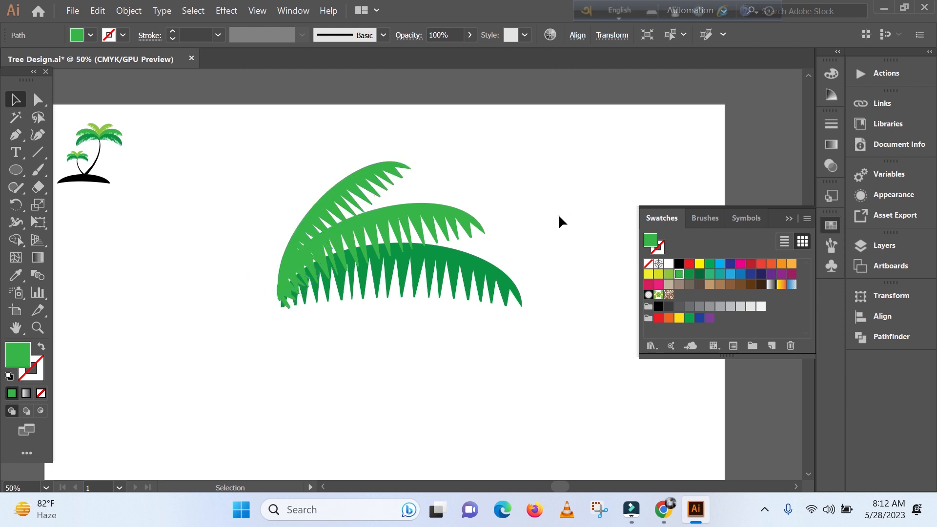
# Send the middle leaf to the back, followed by the uppermost leaf, so the dark green leaf lies in front.
pyautogui.click(390, 216)
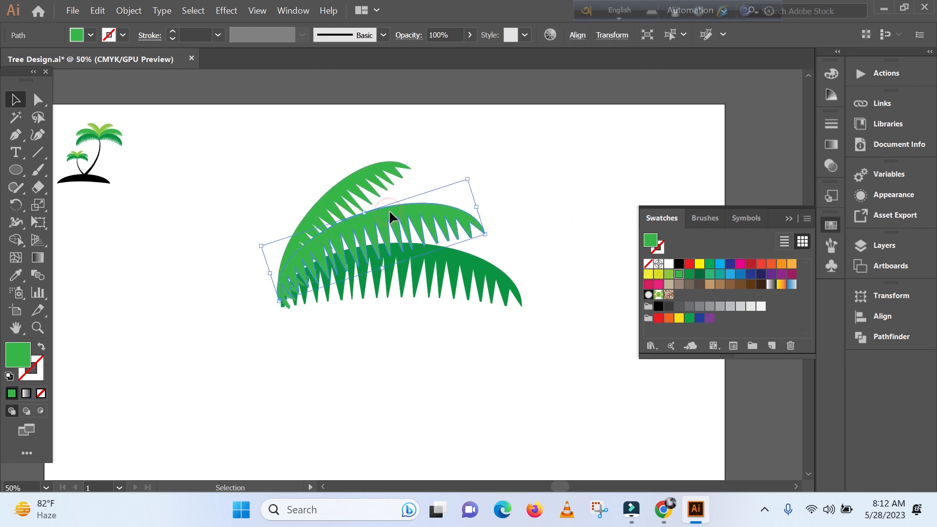
pyautogui.rightClick(392, 217)
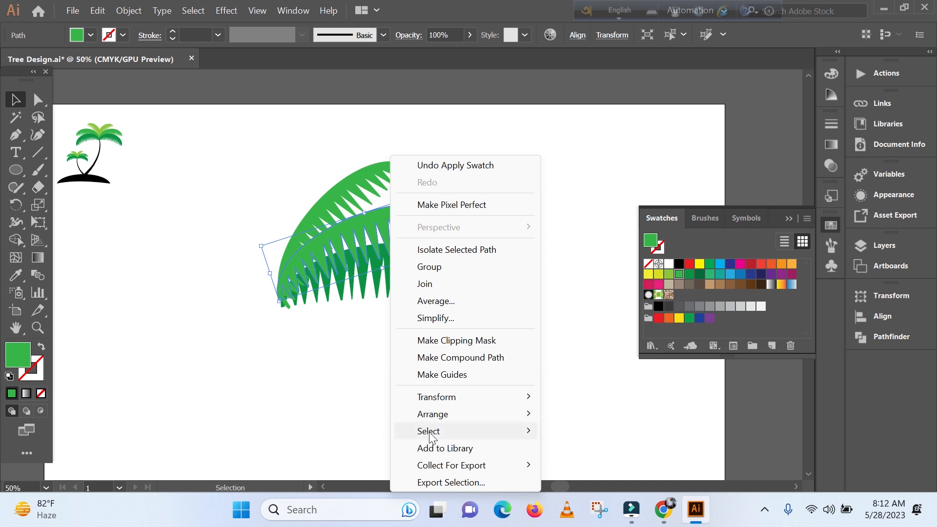
pyautogui.moveTo(420, 414)
pyautogui.click(600, 465)
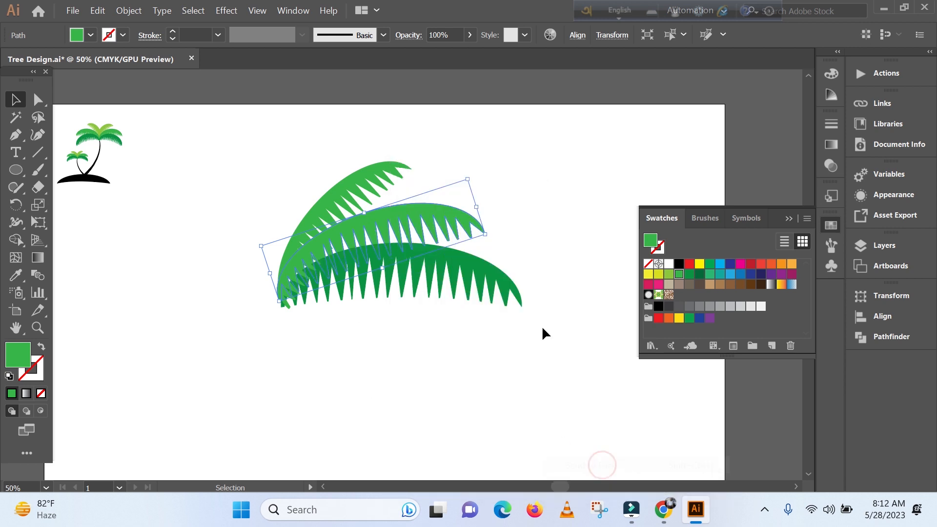
pyautogui.click(456, 384)
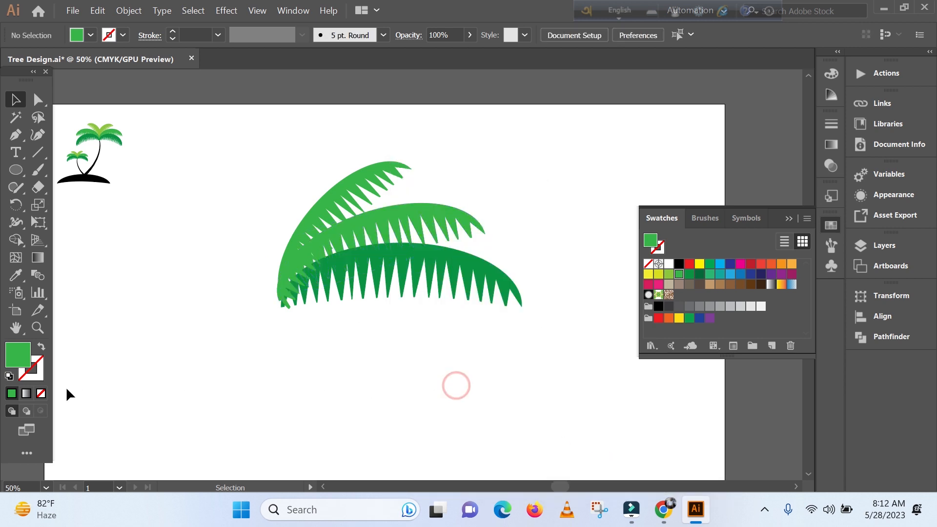
pyautogui.click(325, 211)
pyautogui.rightClick(326, 214)
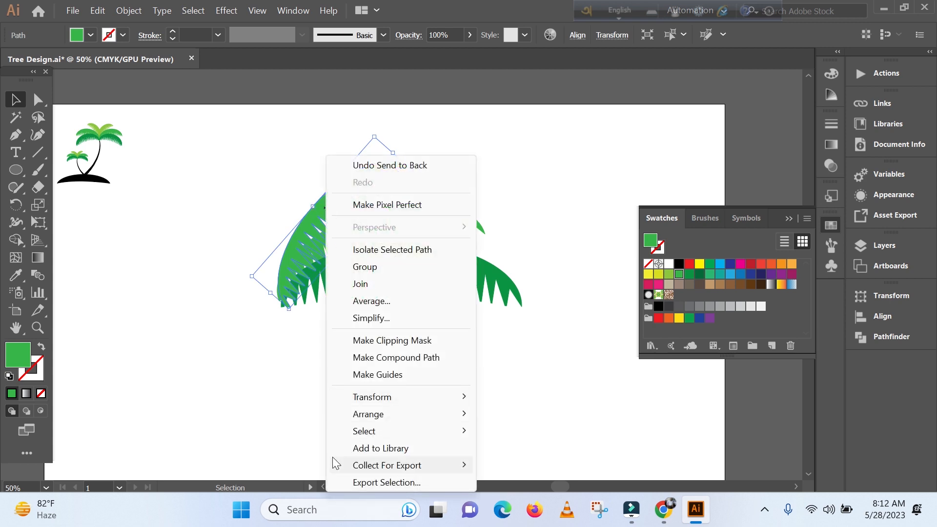
pyautogui.moveTo(419, 415)
pyautogui.click(573, 462)
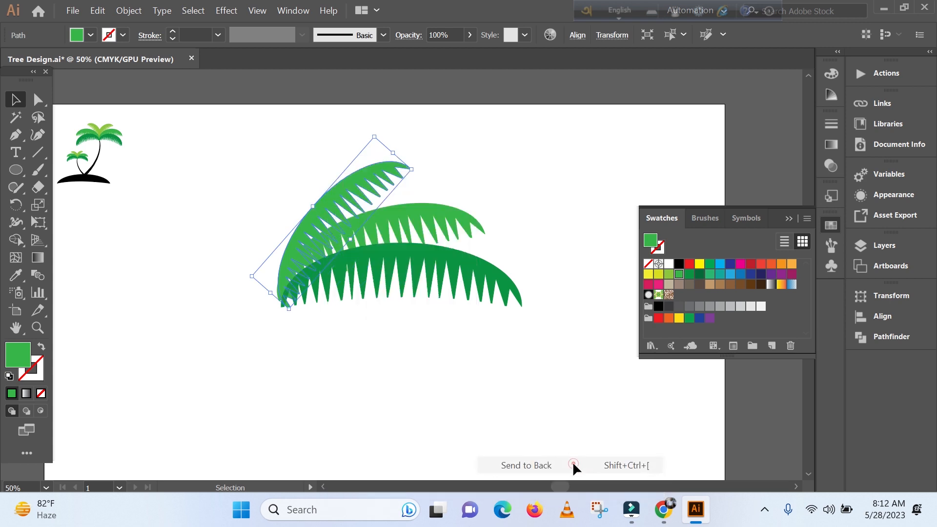
pyautogui.click(321, 358)
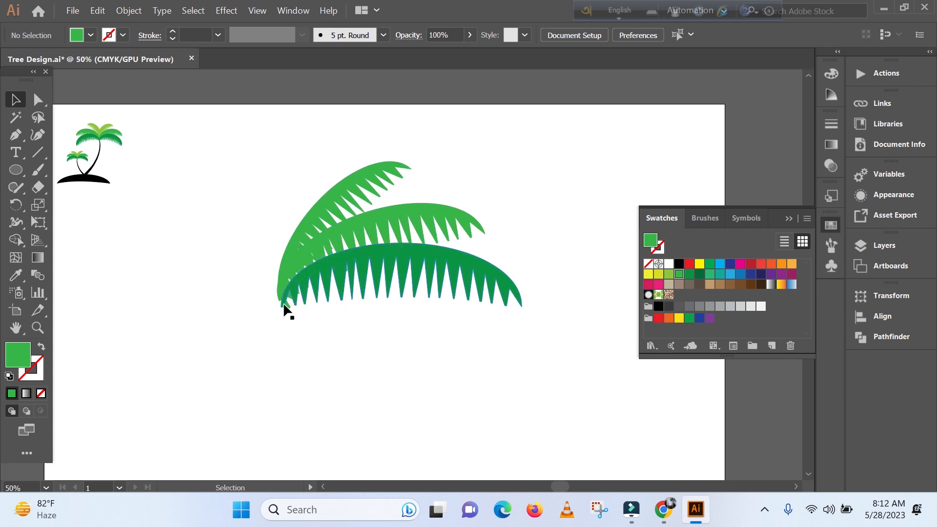
# Nudge the dark green leaf slightly up to meet the bases of the other leaves and group all three leaves.
pyautogui.moveTo(281, 303); pyautogui.dragTo(282, 290)
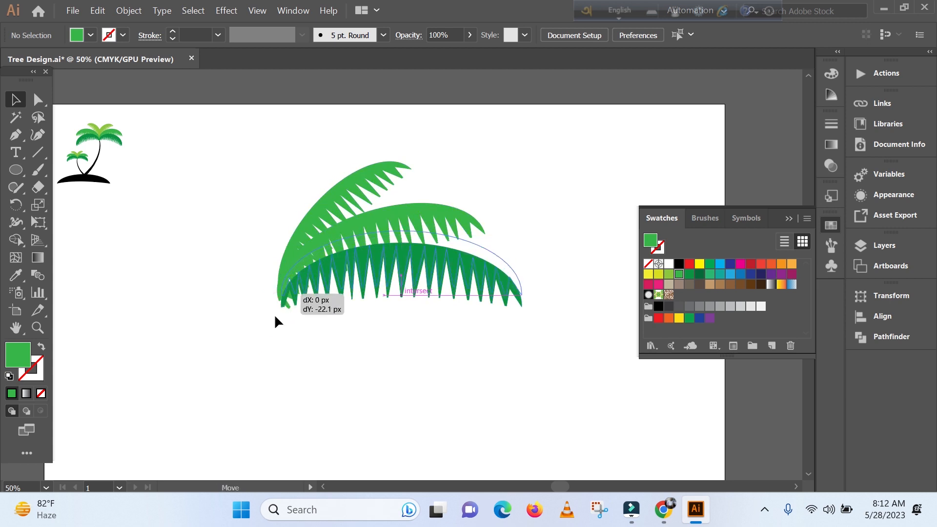
pyautogui.click(268, 346)
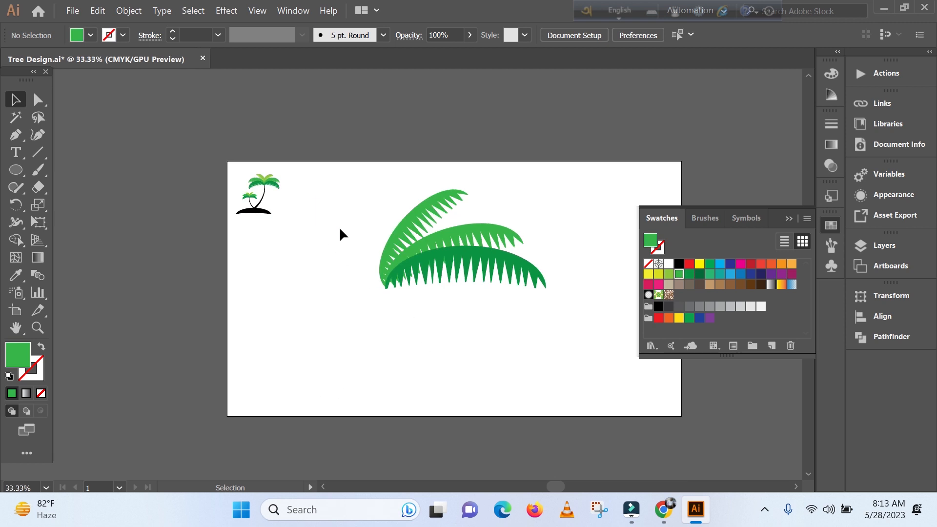
pyautogui.moveTo(347, 242); pyautogui.dragTo(397, 302)
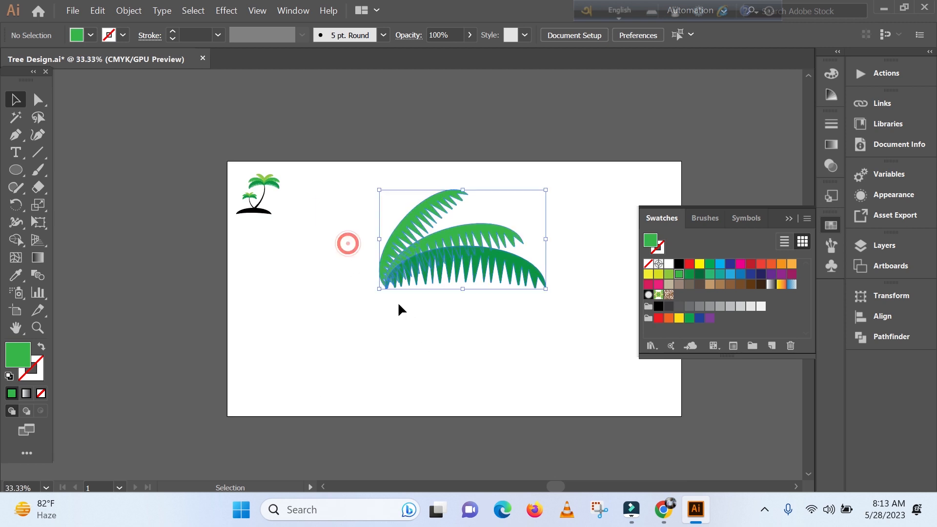
pyautogui.rightClick(397, 251)
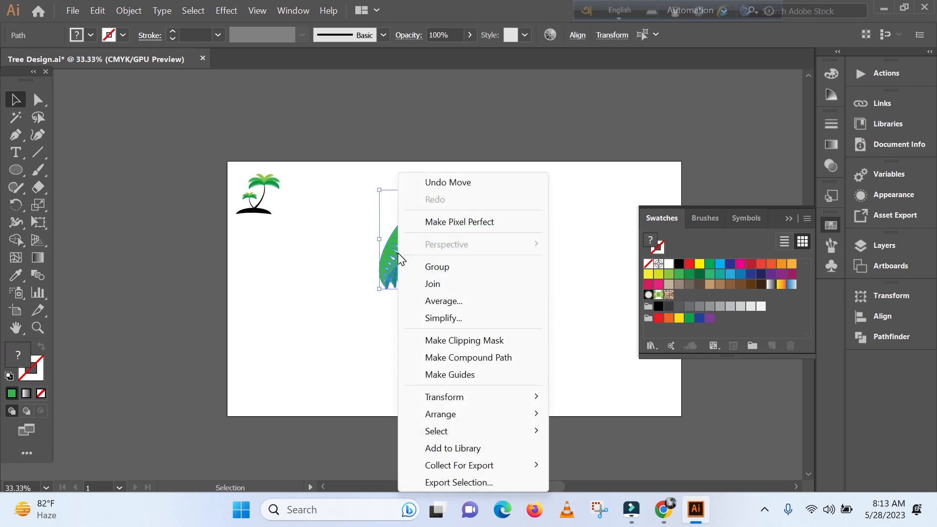
pyautogui.click(436, 265)
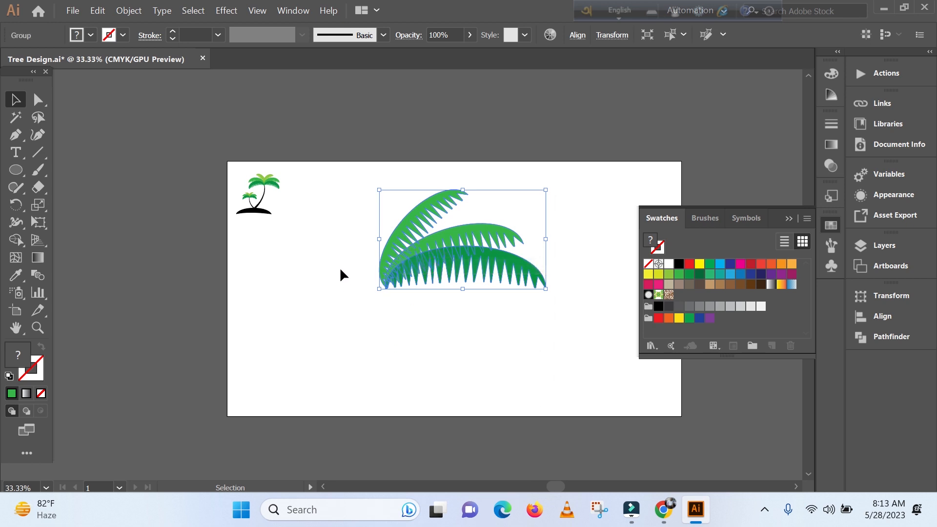
# Create a copy of the grouped leaves reflected across the vertical axis.
pyautogui.rightClick(436, 239)
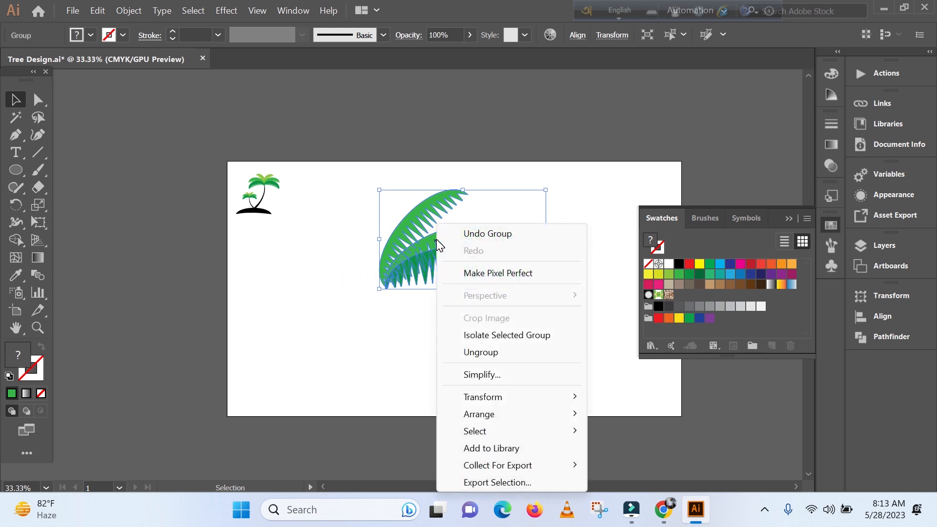
pyautogui.moveTo(555, 393)
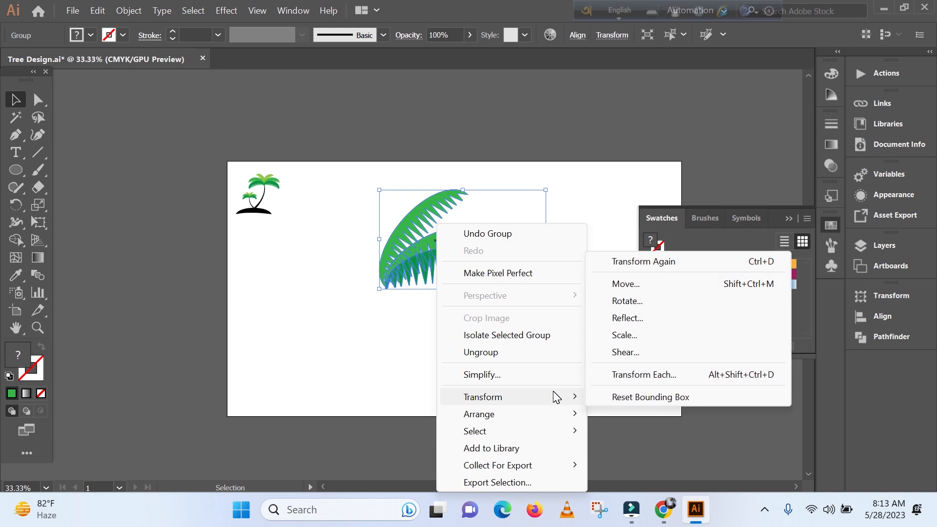
pyautogui.click(643, 317)
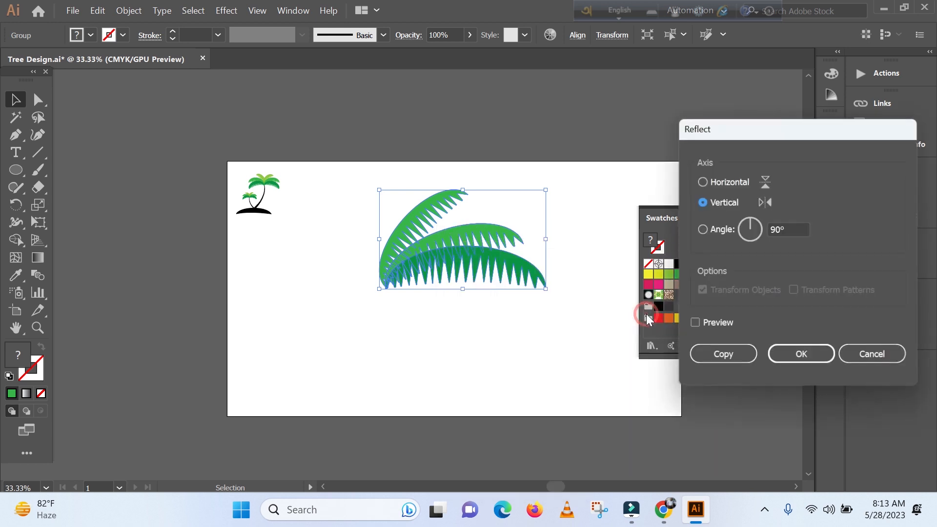
pyautogui.click(695, 324)
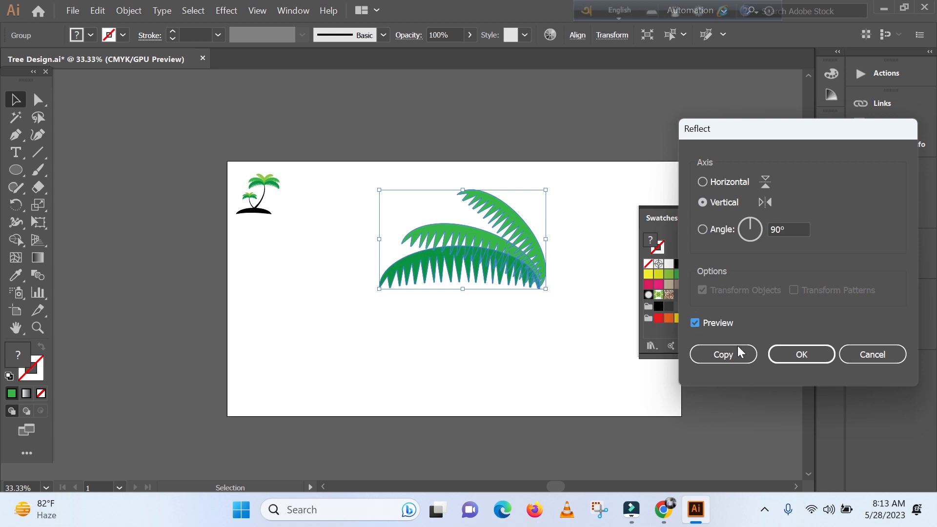
pyautogui.click(723, 354)
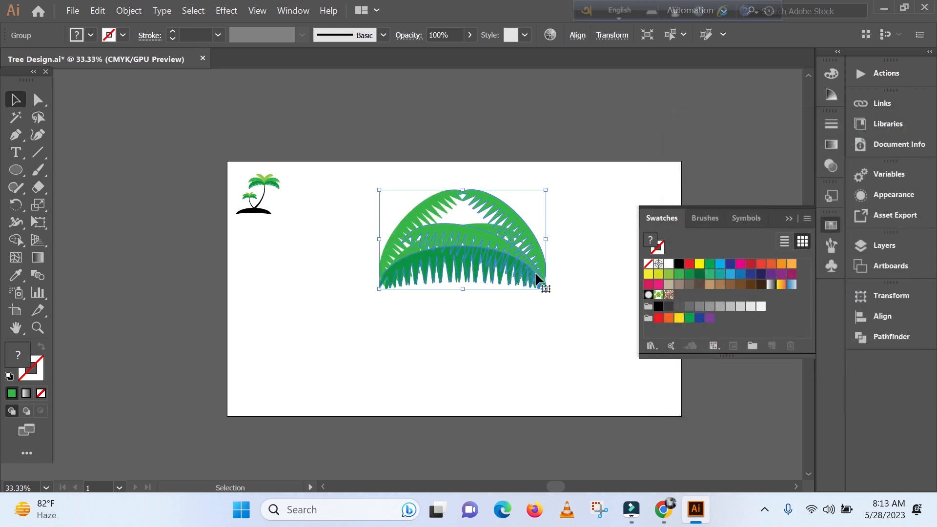
# Move the mirrored leaf group left until its base meets the original's, and nudge it up level with the original.
pyautogui.moveTo(543, 274); pyautogui.dragTo(383, 280)
pyautogui.click(263, 329)
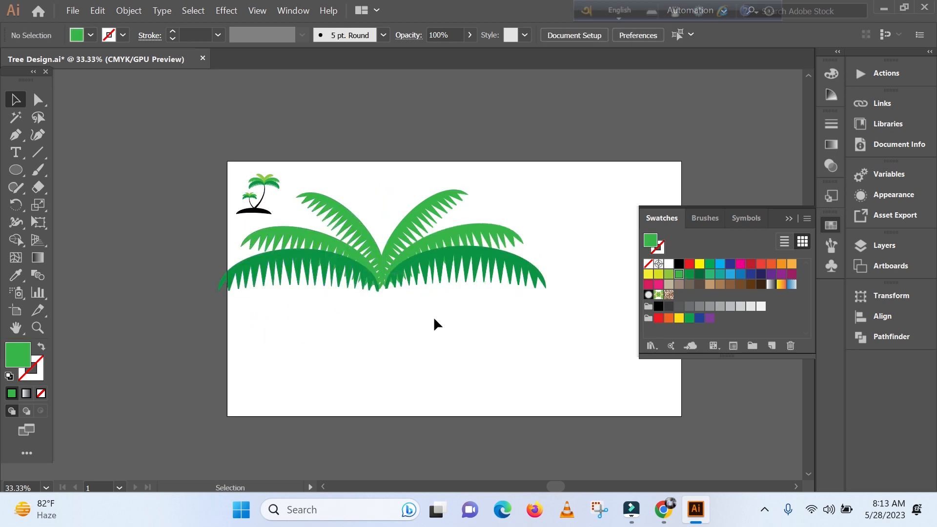
pyautogui.click(792, 218)
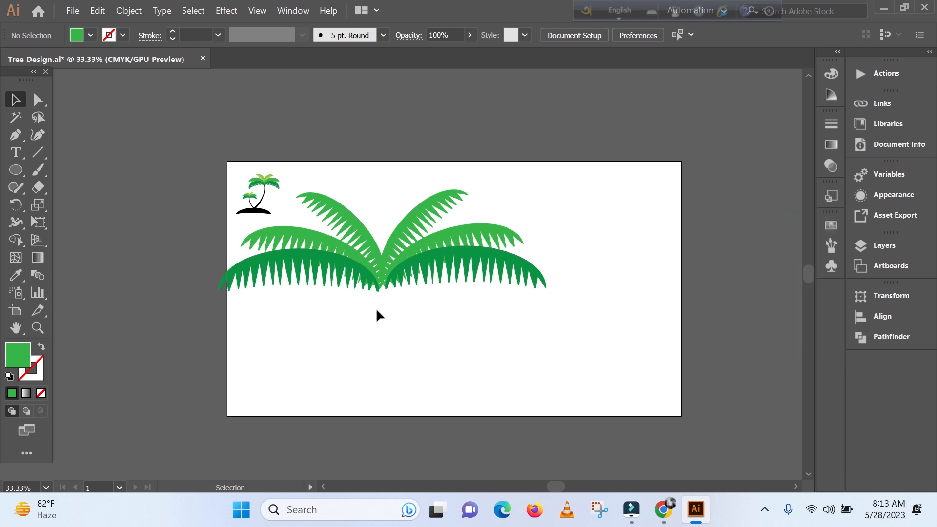
pyautogui.click(355, 263)
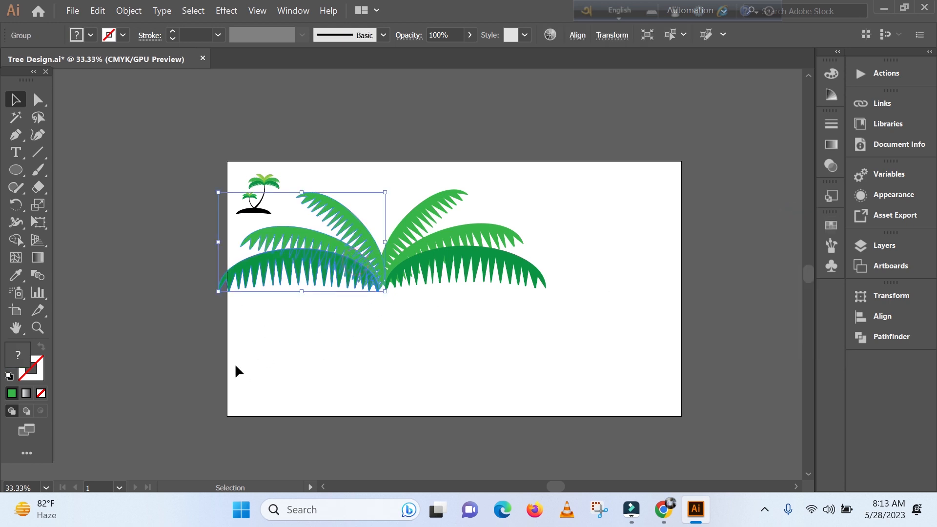
pyautogui.press('Up')
pyautogui.press('Up')
pyautogui.press('Up')
pyautogui.press('Up')
pyautogui.press('Up')
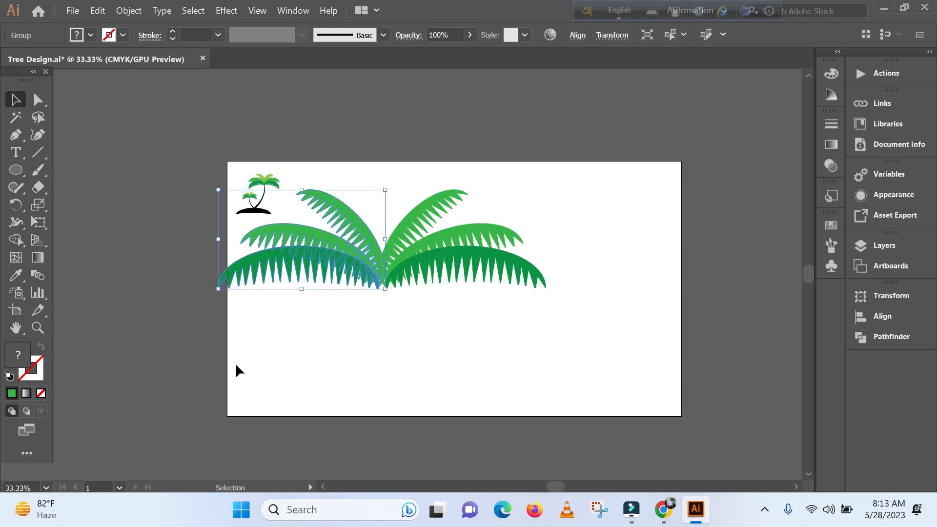
pyautogui.click(327, 340)
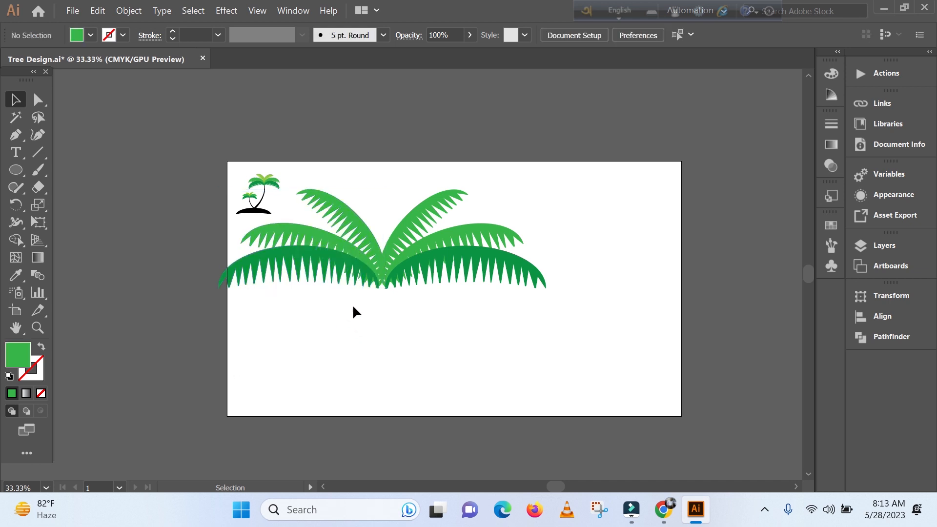
# Move both leaf groups together to the artboard's upper right and scale them down to fit inside its edge.
pyautogui.click(363, 279)
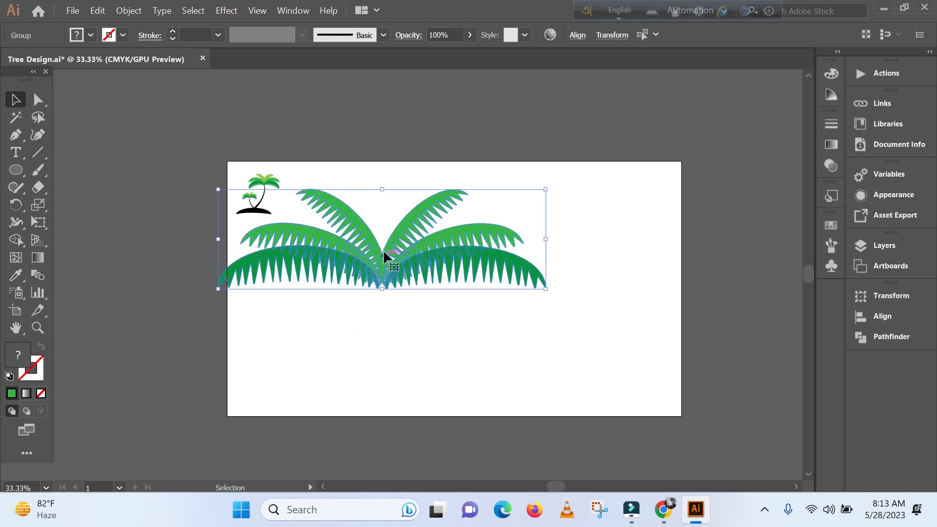
pyautogui.moveTo(385, 253); pyautogui.dragTo(530, 234)
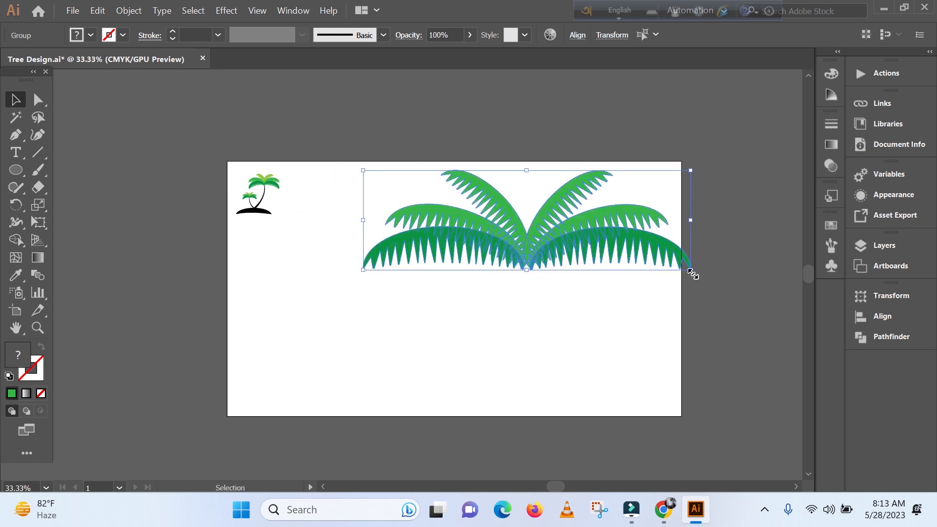
pyautogui.moveTo(692, 273); pyautogui.dragTo(658, 263)
pyautogui.click(455, 342)
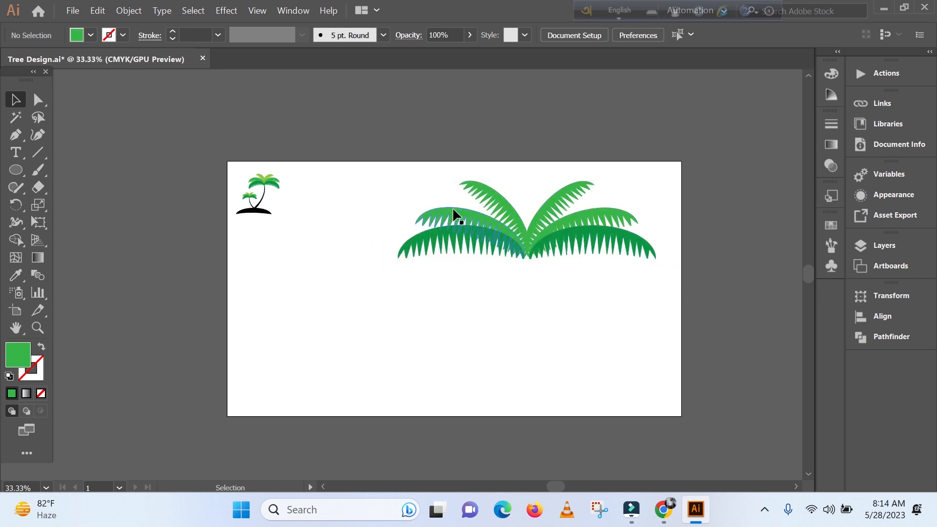
pyautogui.moveTo(509, 210); pyautogui.dragTo(519, 198)
pyautogui.hotkey('ctrl', 'z')
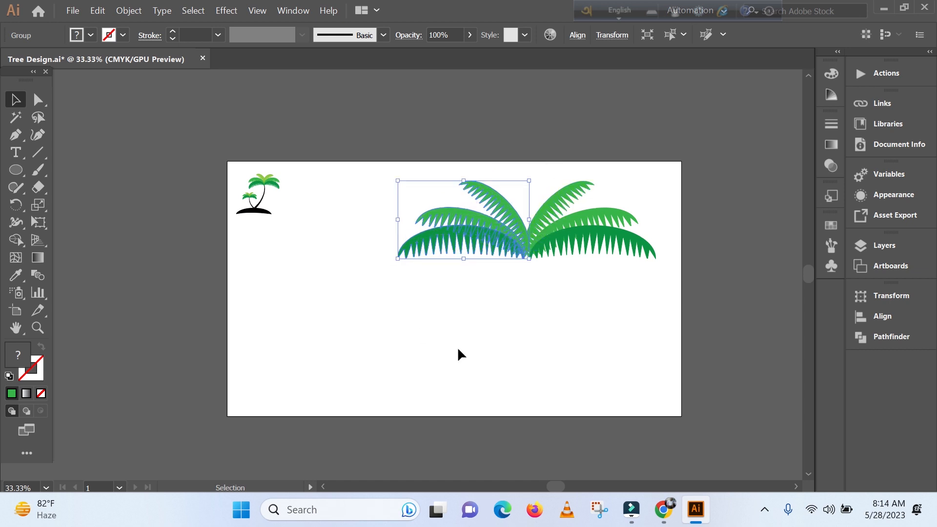
pyautogui.click(459, 346)
# Group the two leaf halves into one crown and move it slightly toward the artboard's upper-right corner.
pyautogui.moveTo(409, 177); pyautogui.dragTo(616, 278)
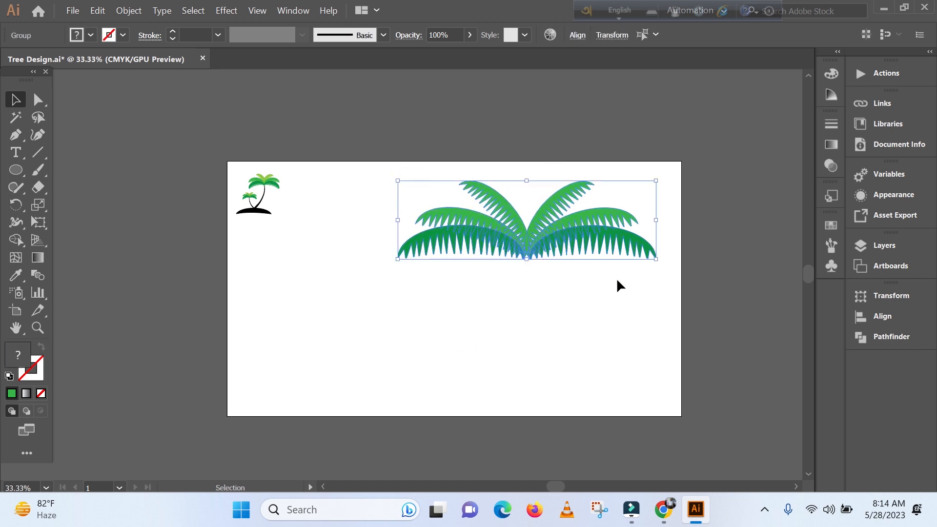
pyautogui.press('a')
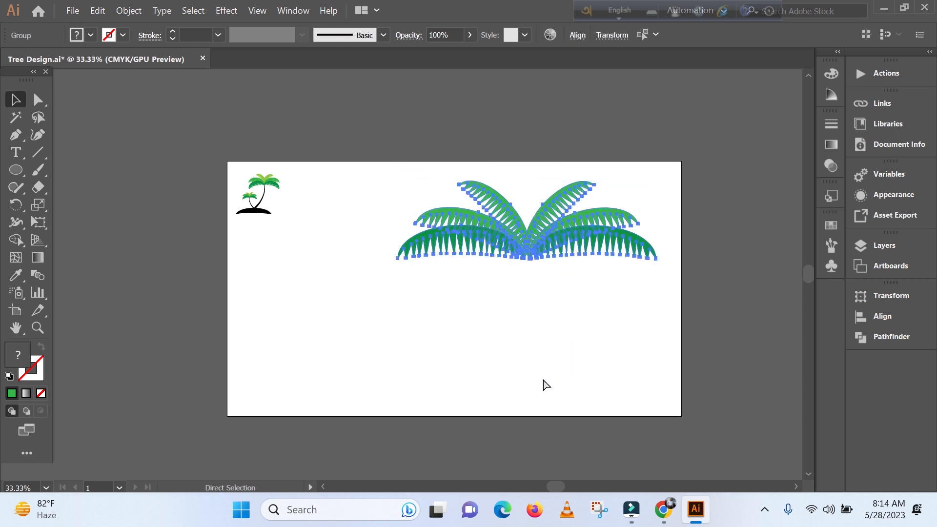
pyautogui.press('v')
pyautogui.rightClick(537, 227)
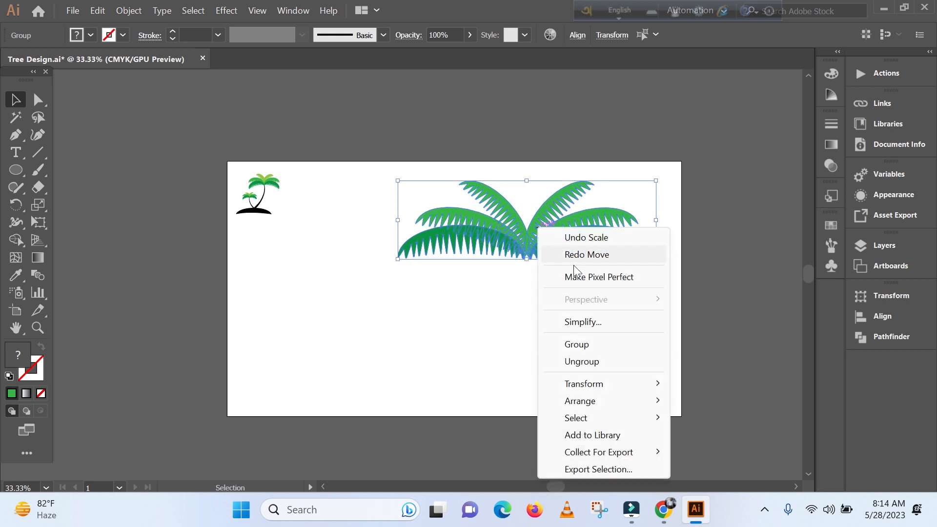
pyautogui.click(606, 345)
pyautogui.moveTo(534, 225); pyautogui.dragTo(551, 216)
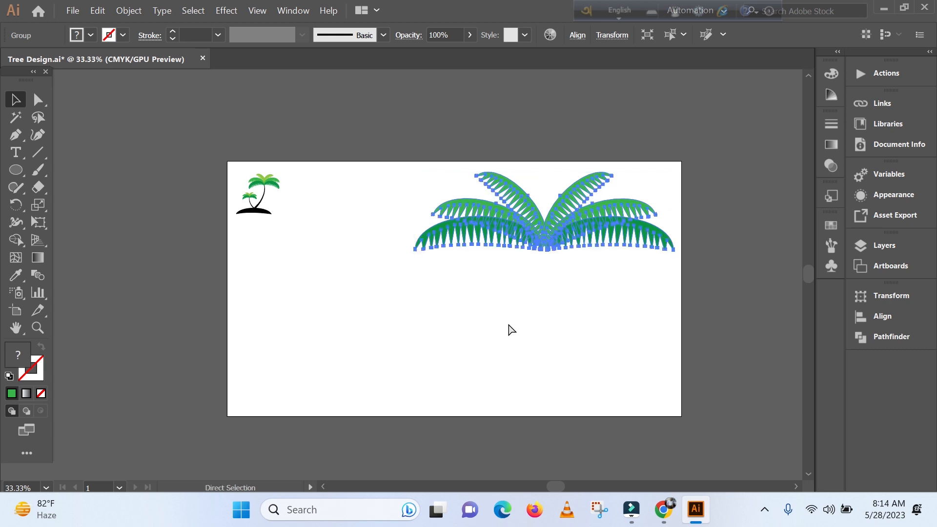
# Draw the trunk with the Arc tool from the crown's base, curving down and to the left toward the artboard's lower edge.
pyautogui.hotkey('ctrl', '=')
pyautogui.hotkey('ctrl', '=')
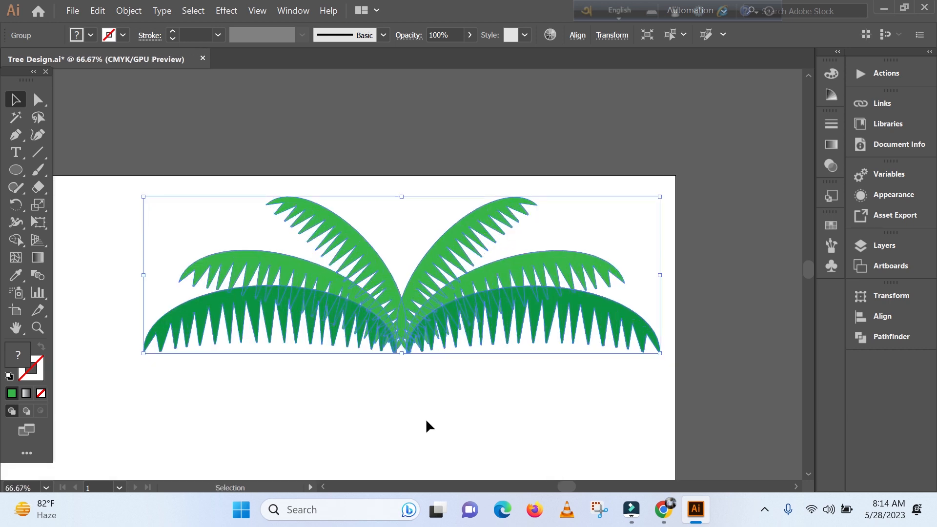
pyautogui.moveTo(568, 483); pyautogui.dragTo(561, 484)
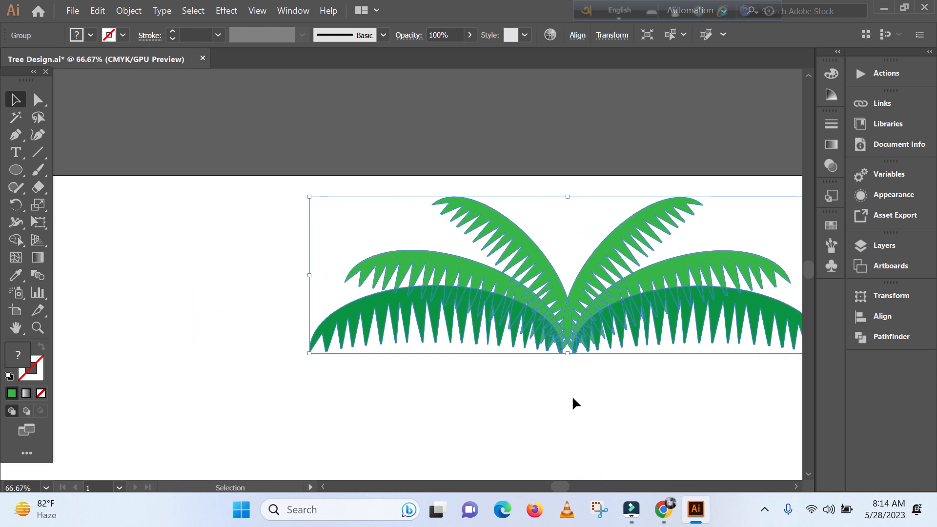
pyautogui.scroll(-5, 573, 399)
pyautogui.hotkey('ctrl', '-')
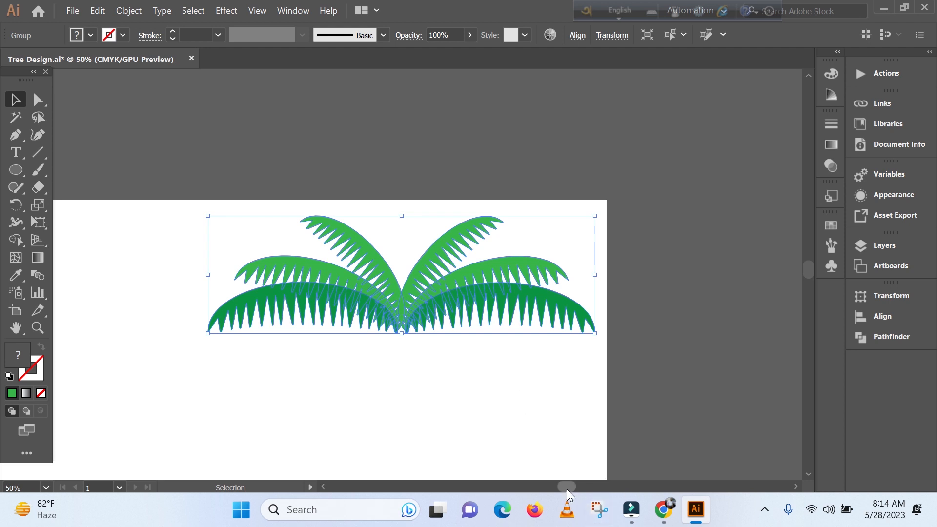
pyautogui.moveTo(567, 489); pyautogui.dragTo(556, 490)
pyautogui.scroll(-2, 660, 392)
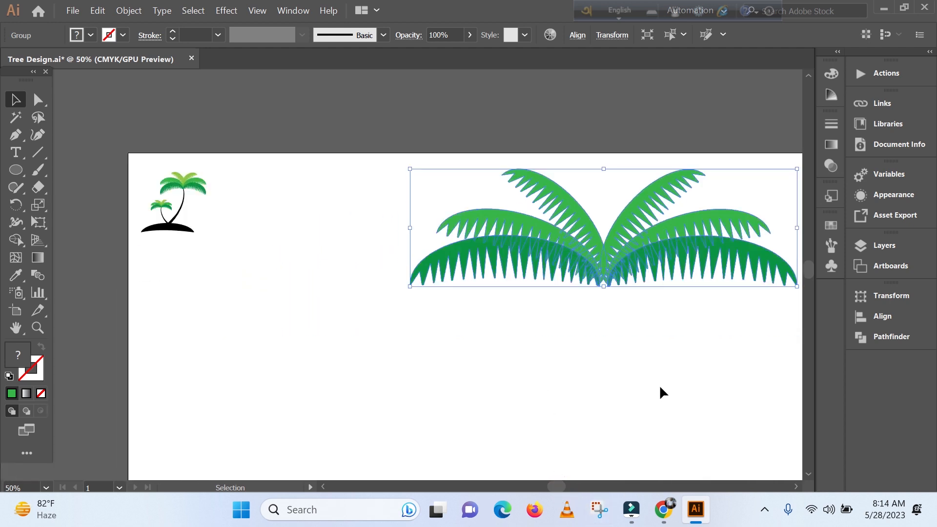
pyautogui.scroll(-3, 661, 388)
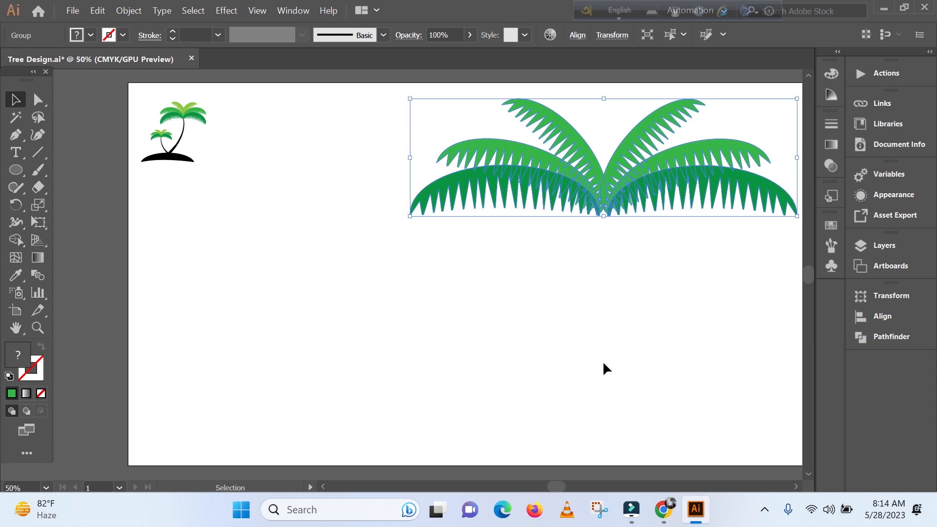
pyautogui.click(603, 368)
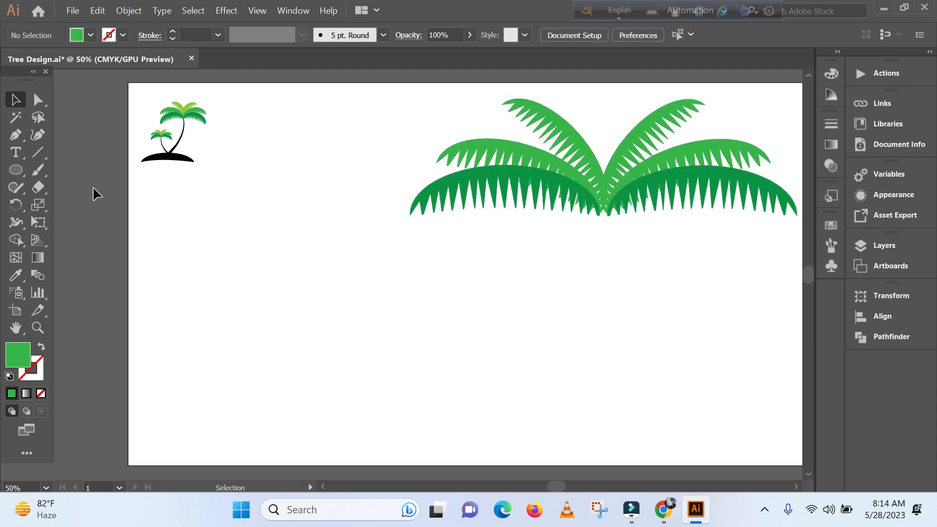
pyautogui.click(35, 159)
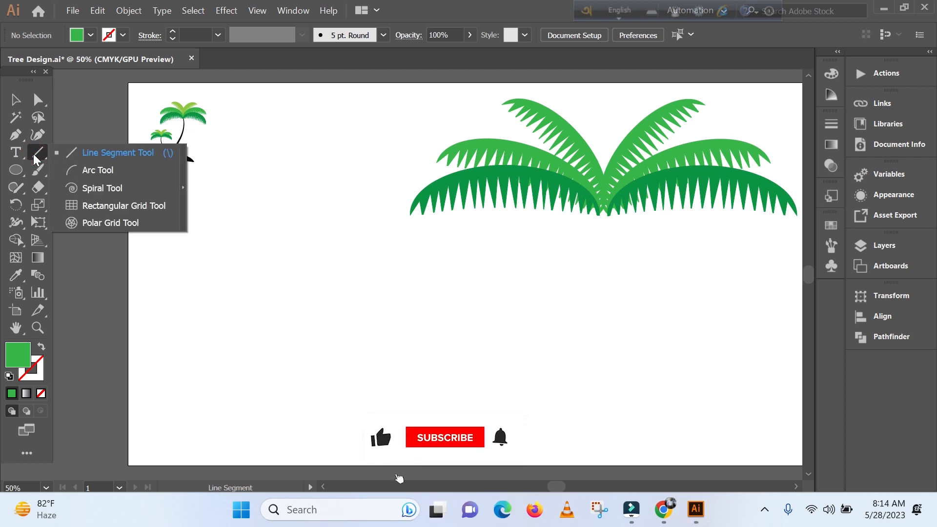
pyautogui.click(111, 169)
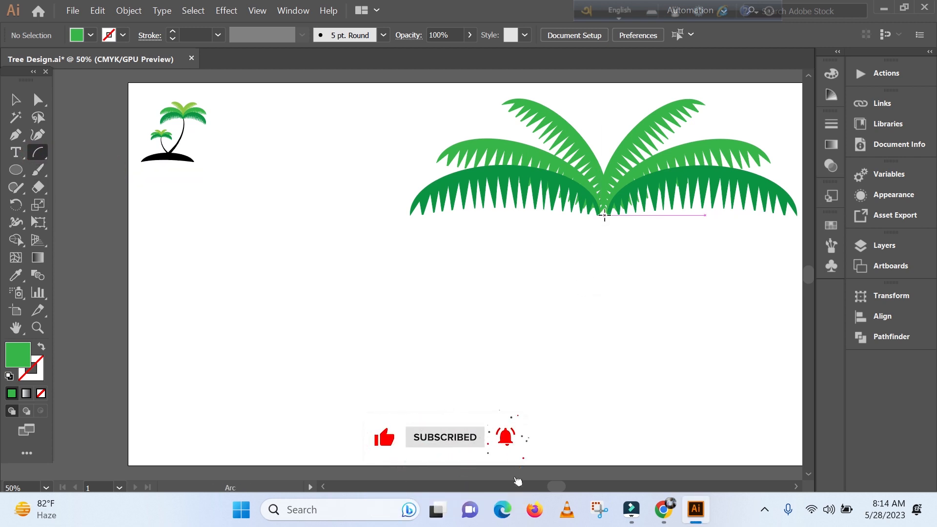
pyautogui.moveTo(604, 215)
pyautogui.mouseDown()
pyautogui.moveTo(612, 309)
pyautogui.moveTo(497, 452)
pyautogui.moveTo(487, 438)
pyautogui.mouseUp()
# Give the trunk arc a black stroke with a weight of 28 pt.
pyautogui.click(40, 377)
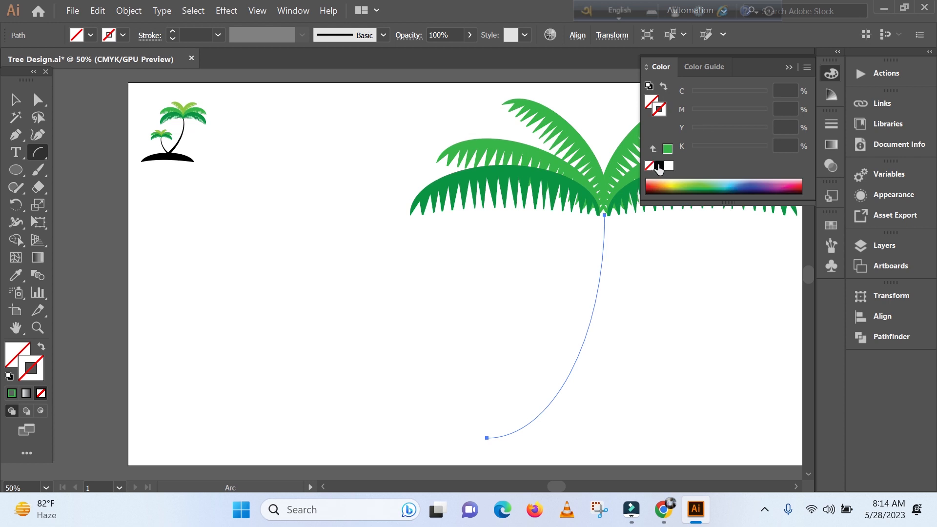
pyautogui.click(659, 167)
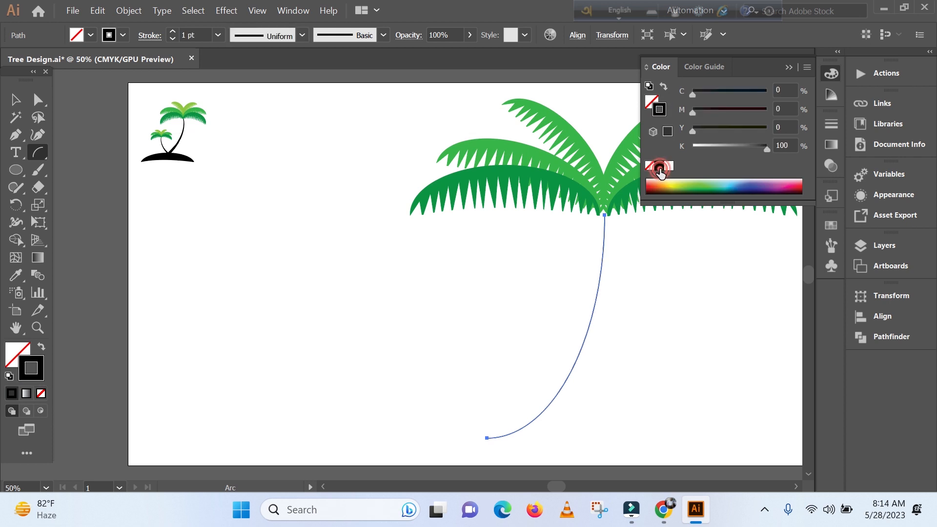
pyautogui.click(173, 32)
pyautogui.click(173, 32)
pyautogui.click(173, 33)
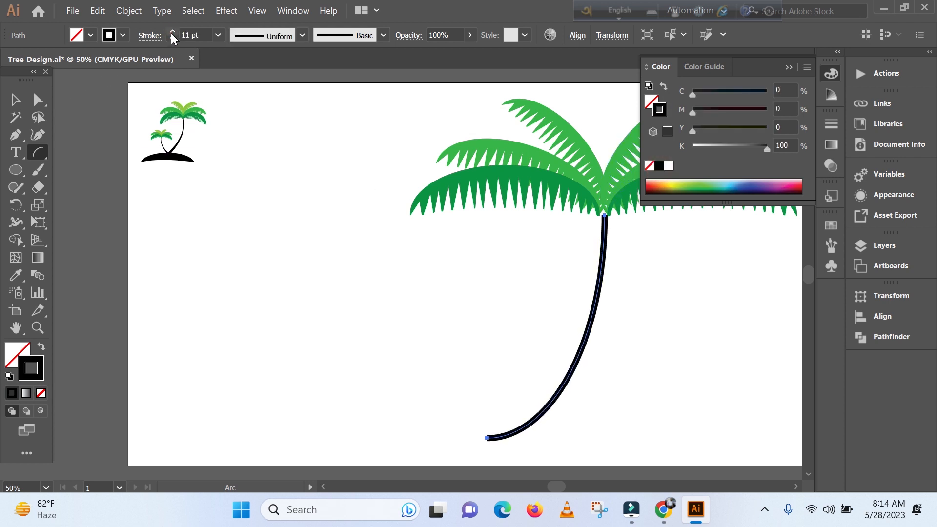
pyautogui.click(173, 32)
pyautogui.click(172, 32)
pyautogui.click(173, 32)
pyautogui.click(173, 32)
pyautogui.click(173, 33)
pyautogui.click(172, 33)
pyautogui.click(173, 32)
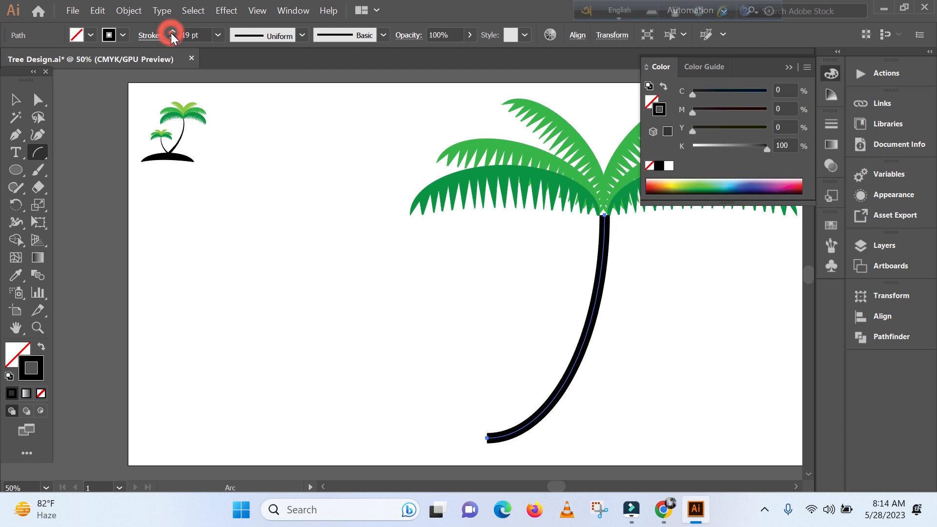
pyautogui.click(173, 32)
pyautogui.click(173, 32)
pyautogui.click(173, 32)
pyautogui.click(172, 32)
pyautogui.click(173, 32)
pyautogui.click(173, 32)
pyautogui.click(173, 33)
pyautogui.click(172, 33)
pyautogui.click(173, 32)
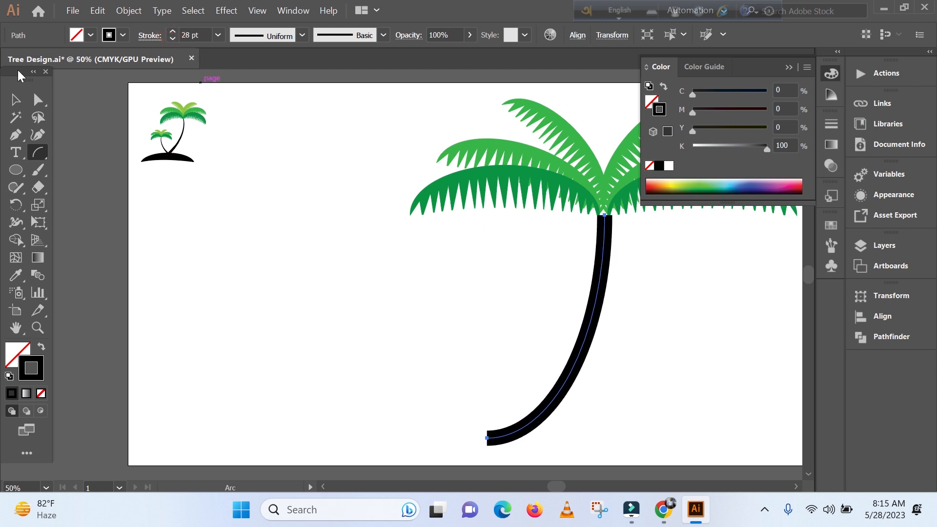
# Move the trunk slightly up so its top tucks into the crown's base, and leave the trunk selected.
pyautogui.click(15, 99)
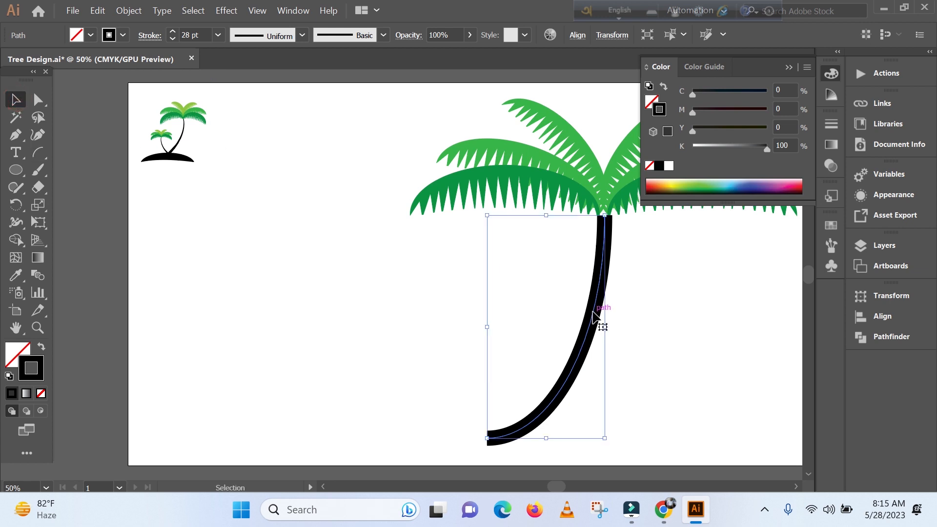
pyautogui.moveTo(595, 313); pyautogui.dragTo(591, 304)
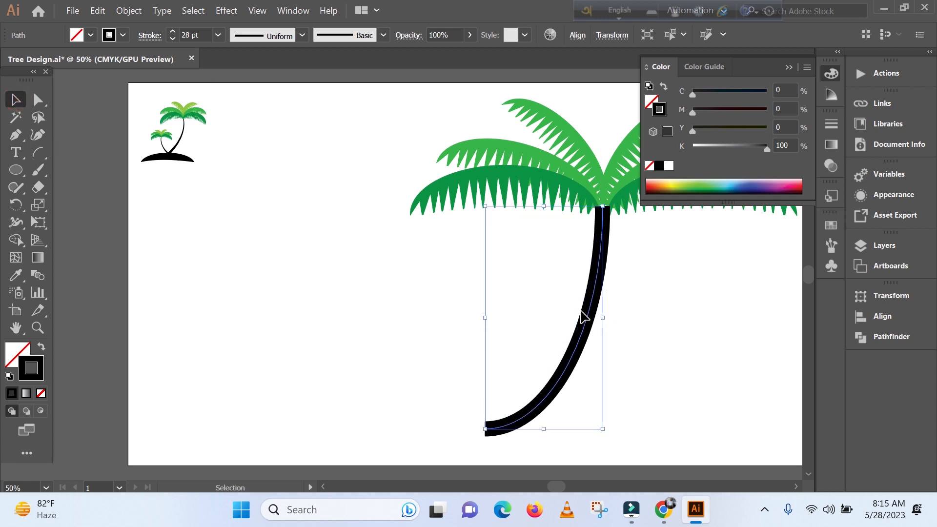
pyautogui.click(587, 316)
pyautogui.click(571, 323)
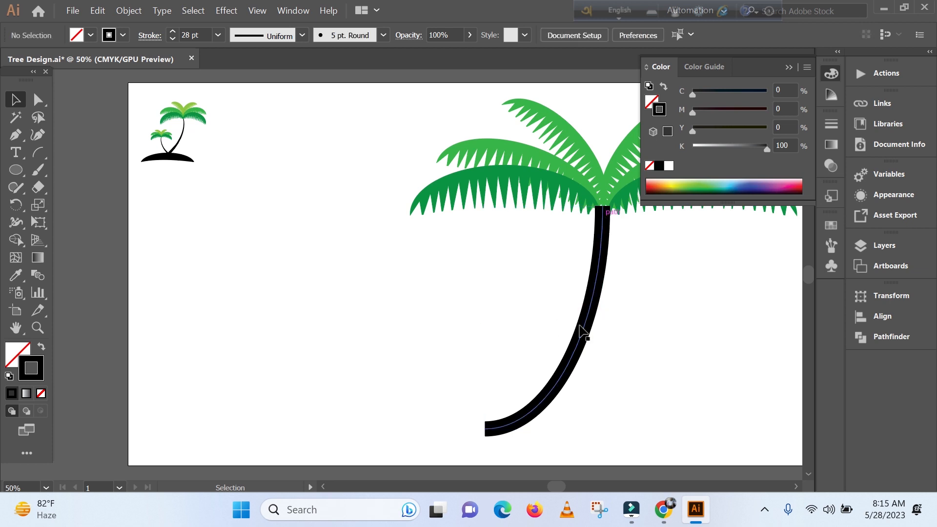
pyautogui.click(576, 342)
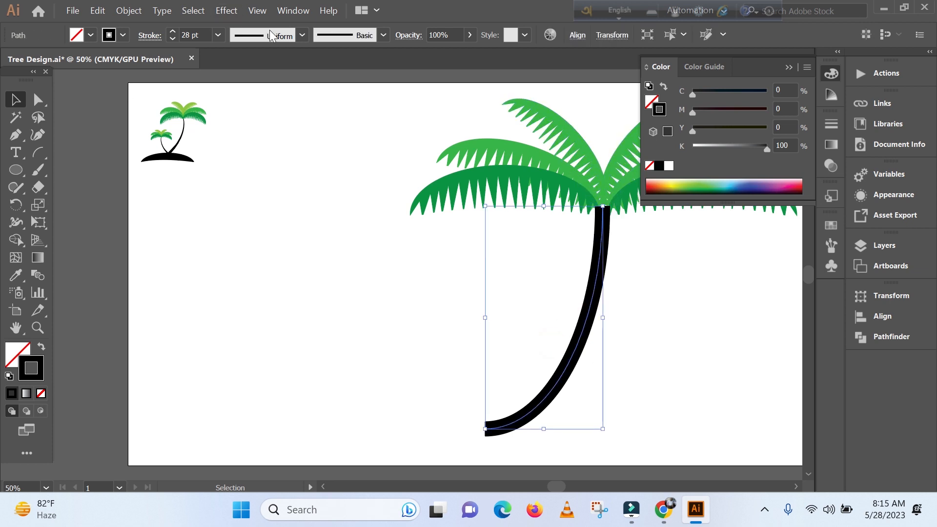
# Apply the tapered Width Profile 4 to the trunk's stroke and flip it so the thin end meets the crown.
pyautogui.click(302, 35)
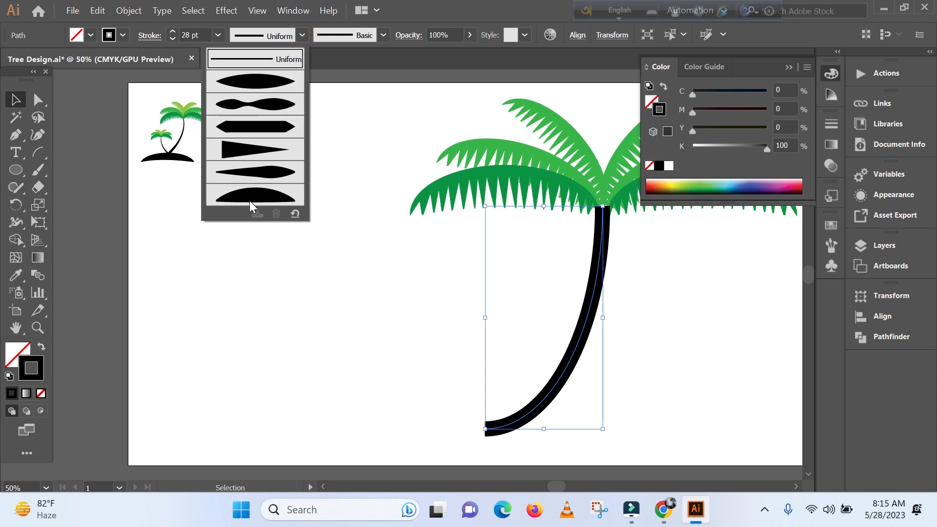
pyautogui.click(271, 157)
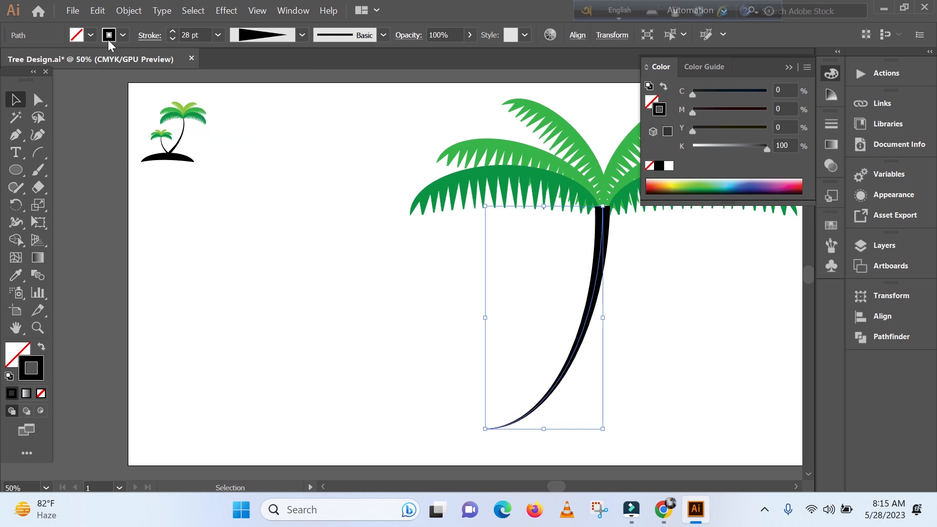
pyautogui.click(146, 38)
pyautogui.click(150, 36)
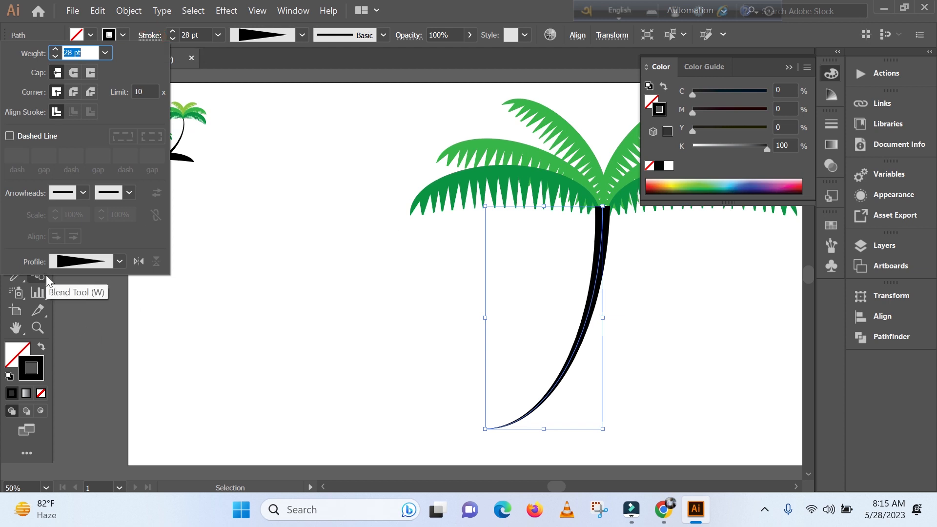
pyautogui.click(119, 262)
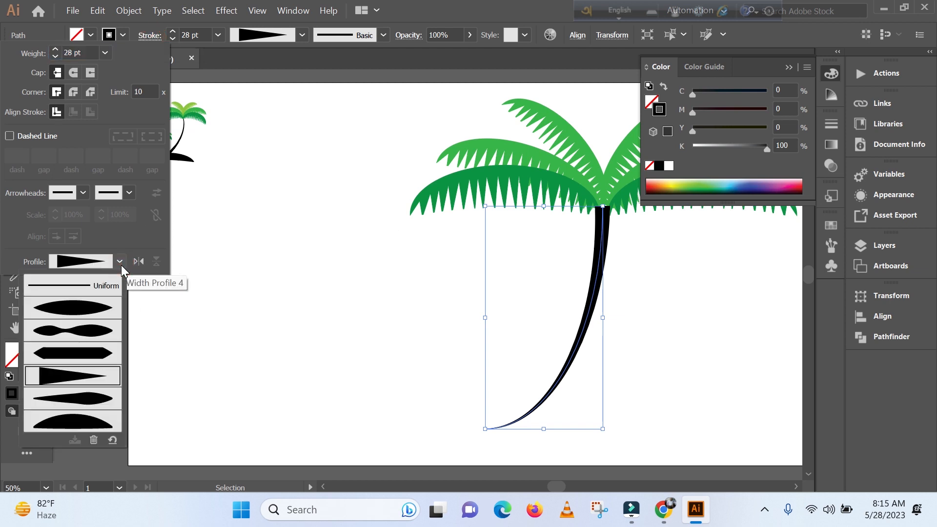
pyautogui.click(136, 266)
pyautogui.click(136, 263)
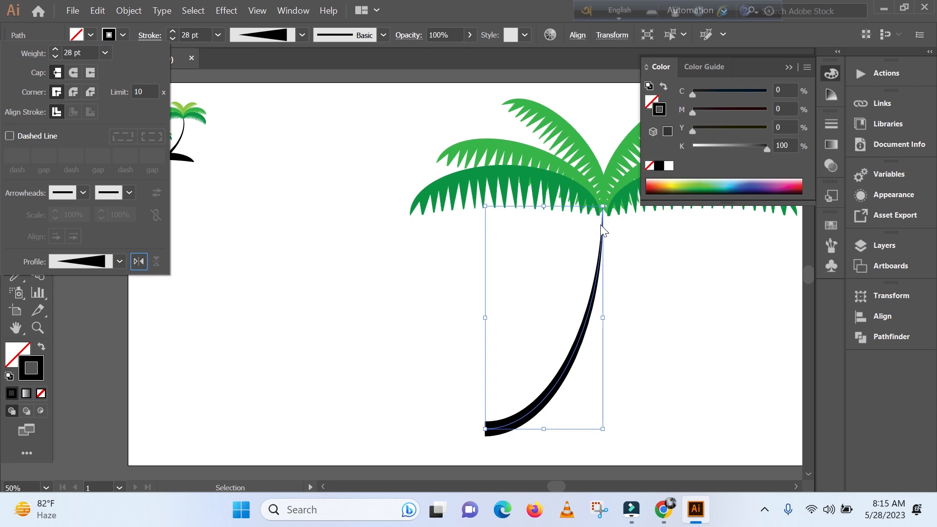
pyautogui.click(472, 9)
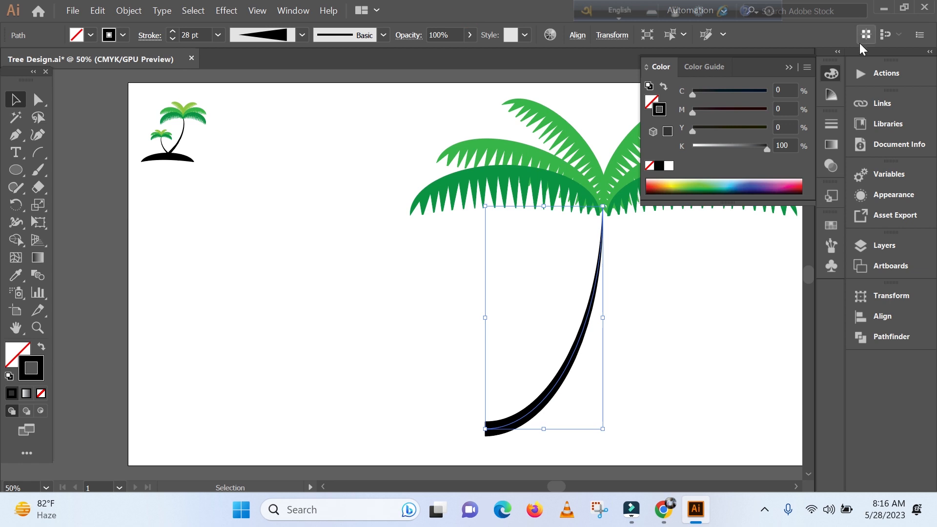
pyautogui.click(790, 68)
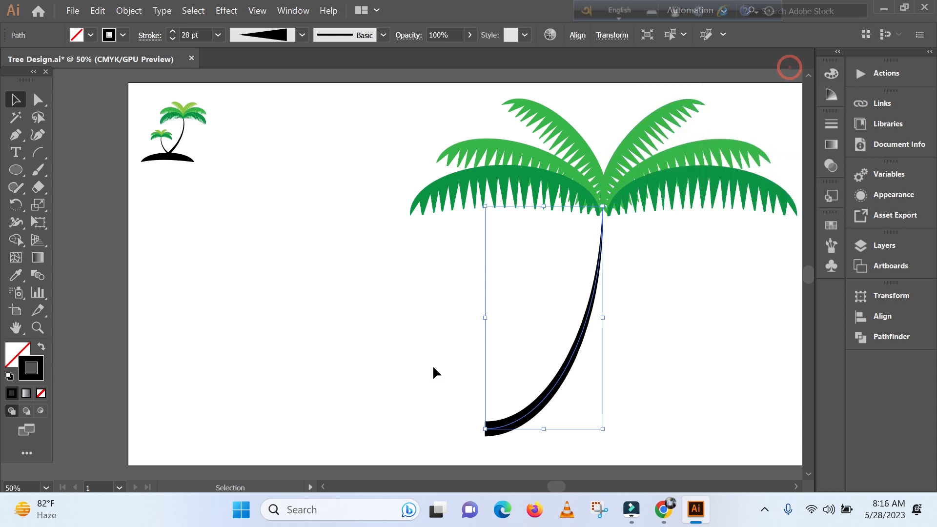
# Move the tapered trunk slightly up so its thin tip overlaps the center of the crown.
pyautogui.click(672, 354)
pyautogui.moveTo(556, 395); pyautogui.dragTo(561, 375)
pyautogui.click(629, 365)
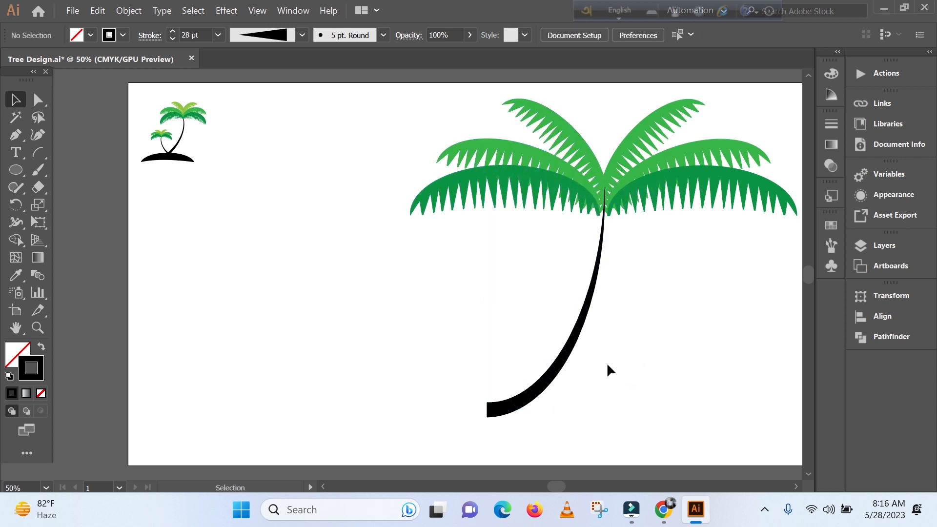
# Recolor the trunk's stroke with the dark gray swatch next to black in the grays group.
pyautogui.click(556, 376)
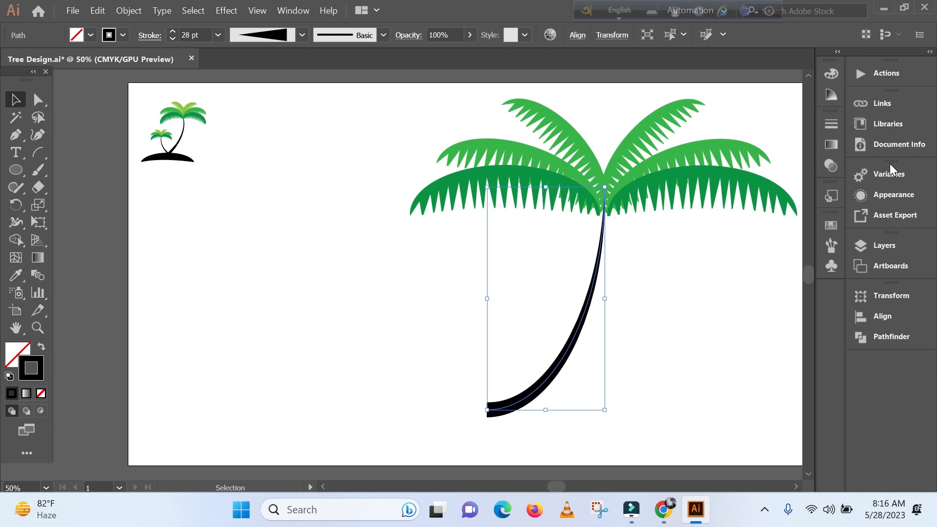
pyautogui.click(833, 227)
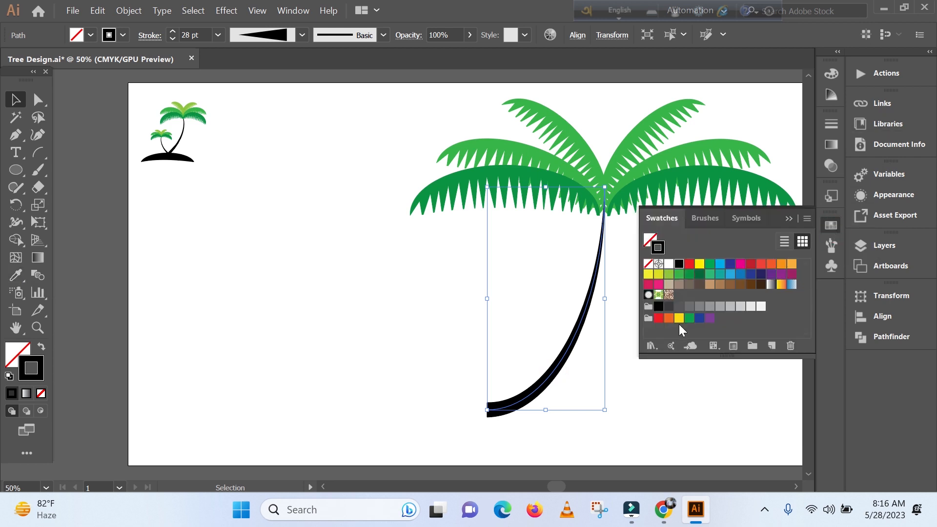
pyautogui.click(669, 306)
pyautogui.click(647, 409)
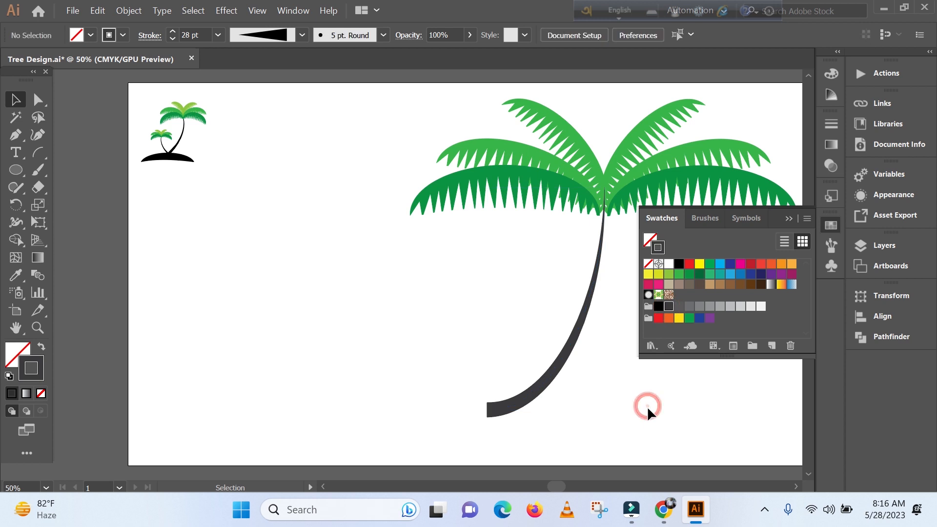
# Convert the trunk's tapered stroke into a filled shape with Expand Appearance.
pyautogui.click(513, 408)
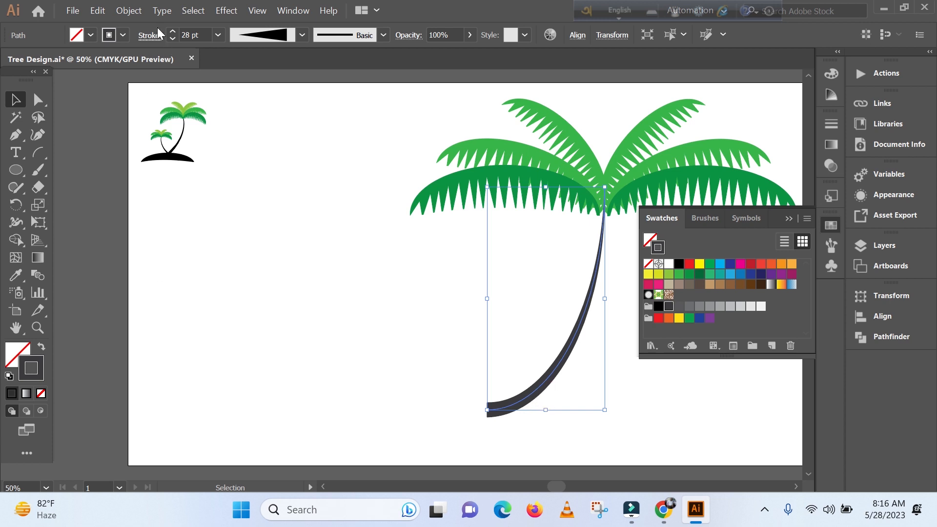
pyautogui.click(129, 11)
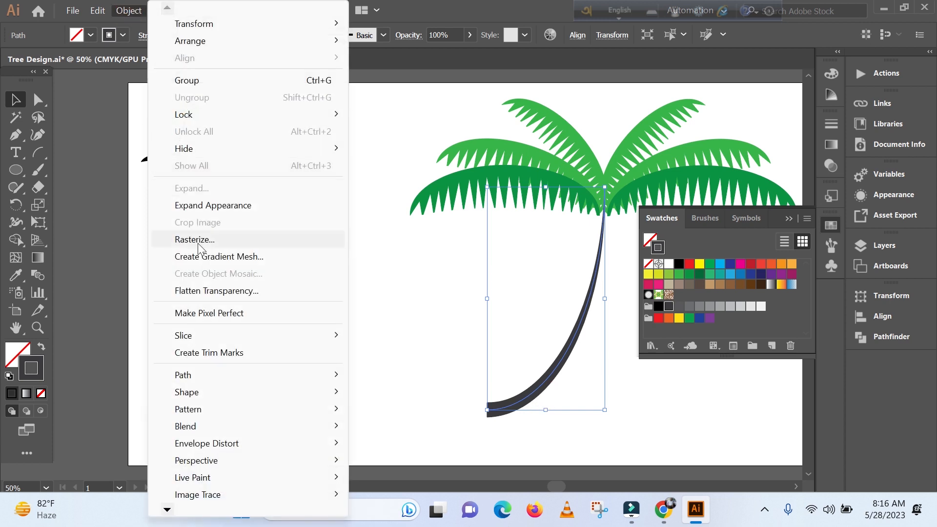
pyautogui.click(229, 206)
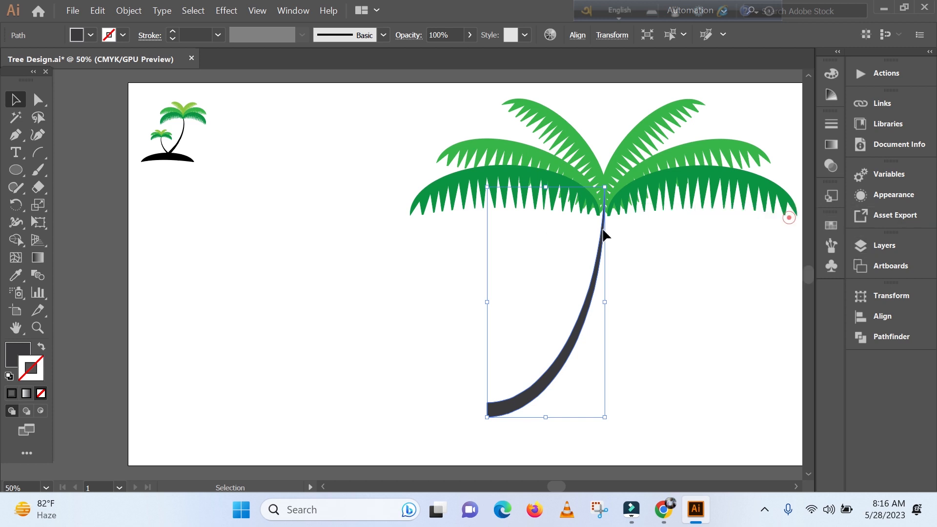
pyautogui.click(791, 218)
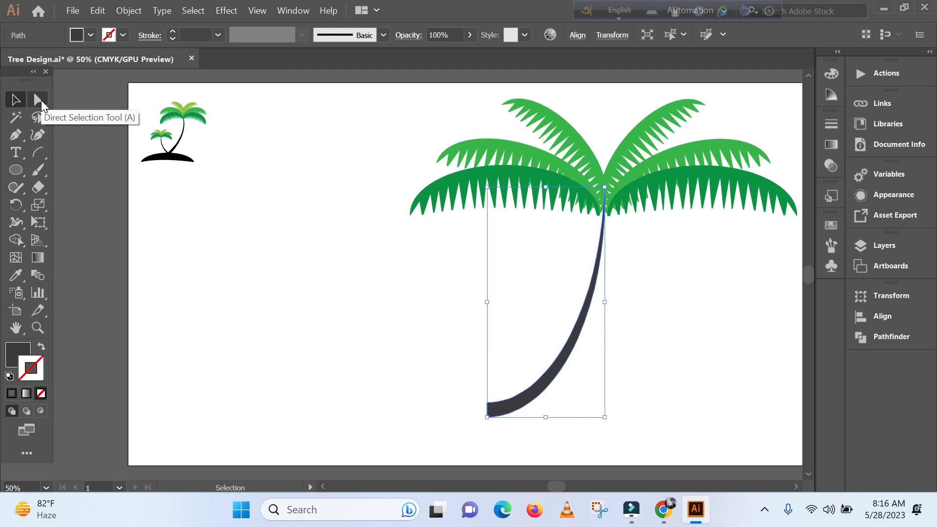
# Pull the upper corner anchor of the trunk's blunt base outward and slightly down to form a pointed root.
pyautogui.click(41, 101)
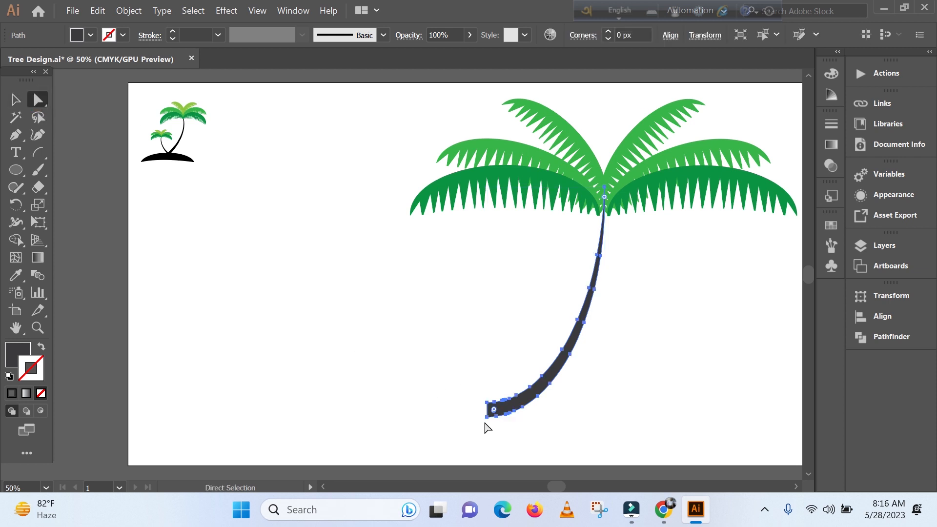
pyautogui.click(488, 403)
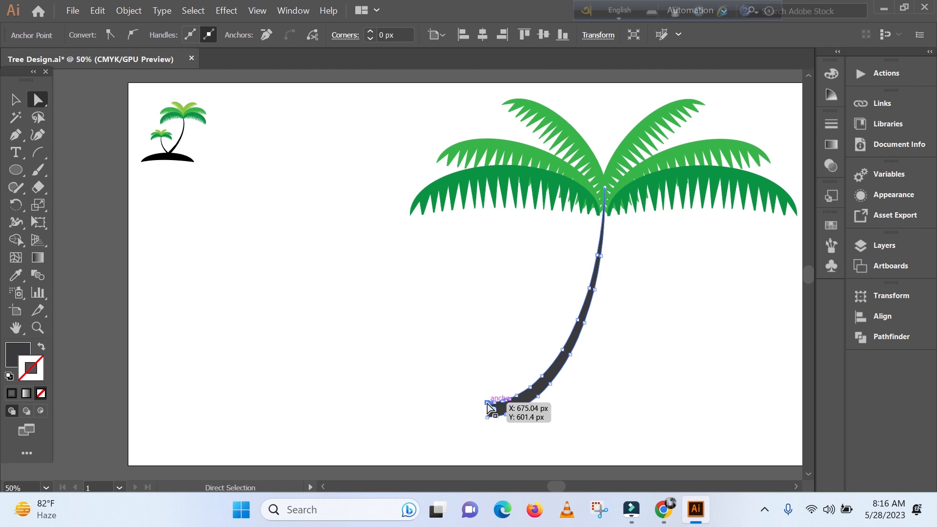
pyautogui.moveTo(487, 403); pyautogui.dragTo(462, 414)
pyautogui.click(495, 349)
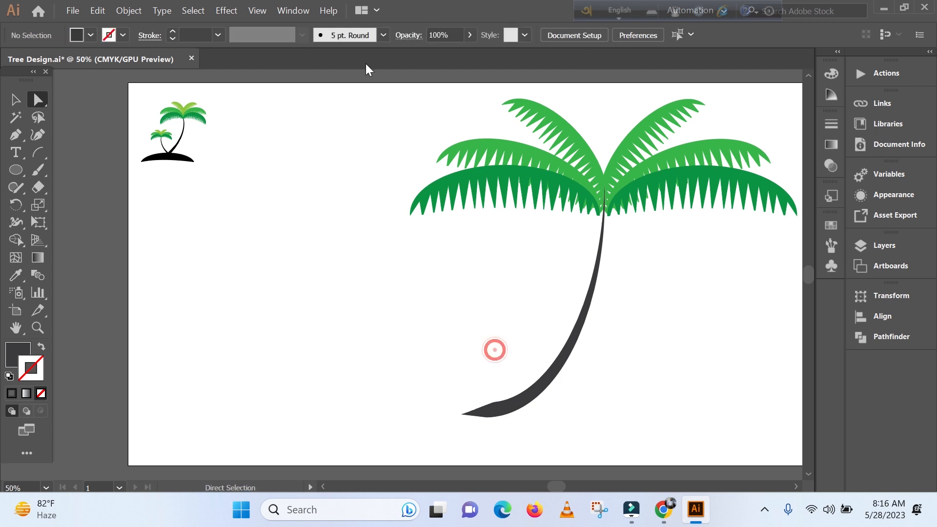
# Select the whole trunk and send it to the back, behind the crown's leaves.
pyautogui.click(592, 300)
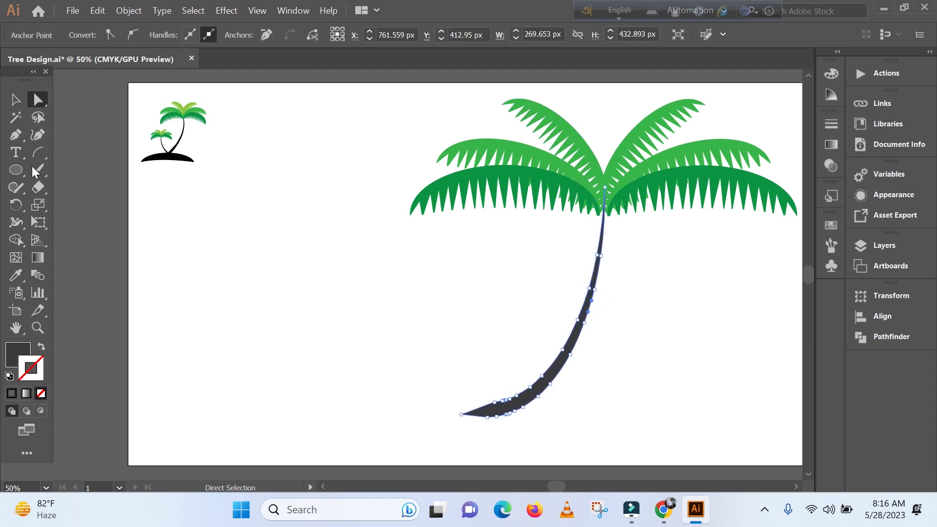
pyautogui.click(14, 100)
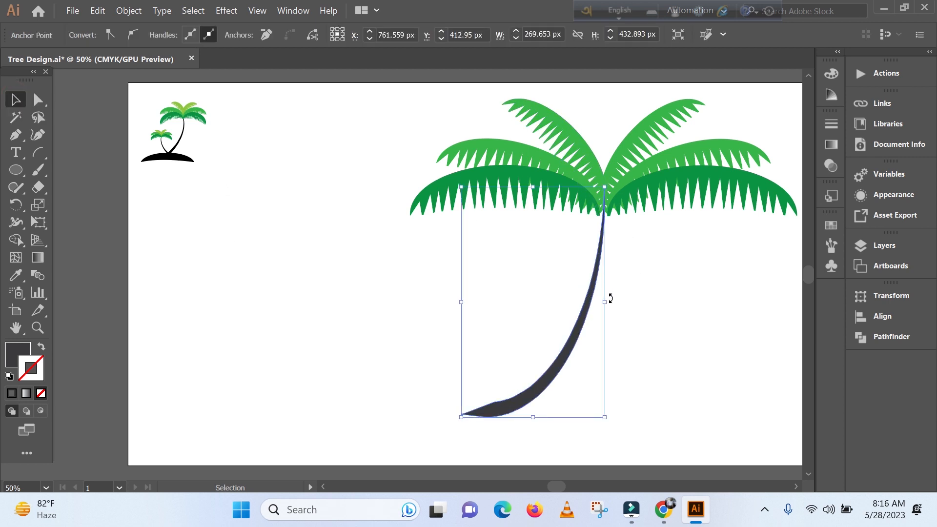
pyautogui.rightClick(587, 314)
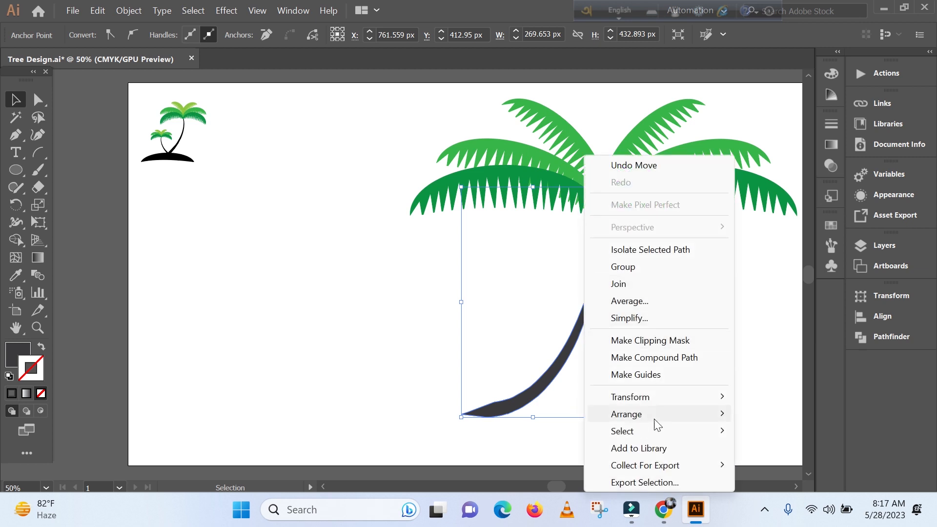
pyautogui.moveTo(668, 417)
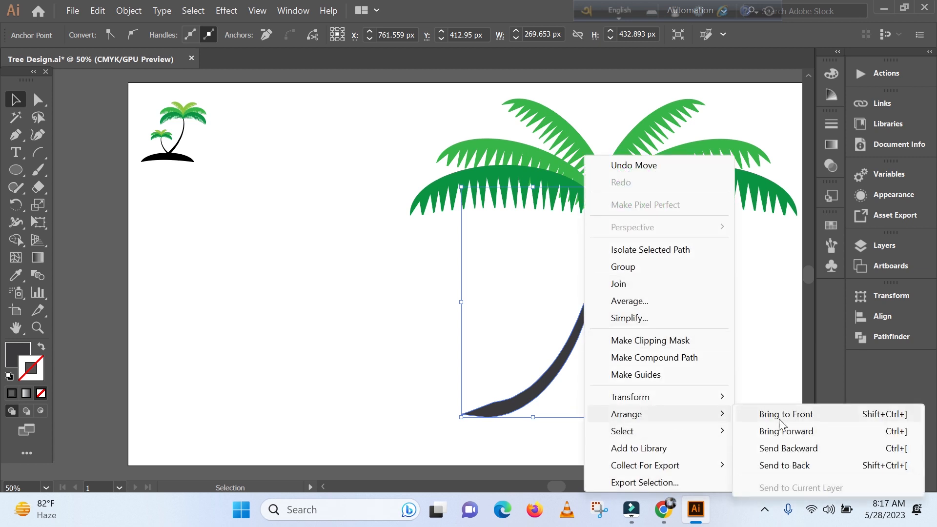
pyautogui.click(762, 466)
pyautogui.click(671, 268)
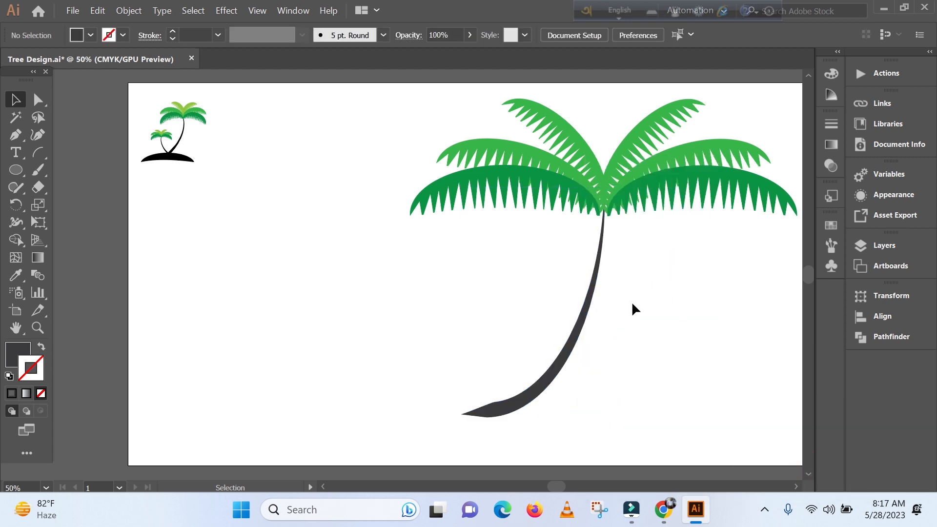
# Select the crown and the trunk together and group them into one palm tree.
pyautogui.hotkey('ctrl', '-')
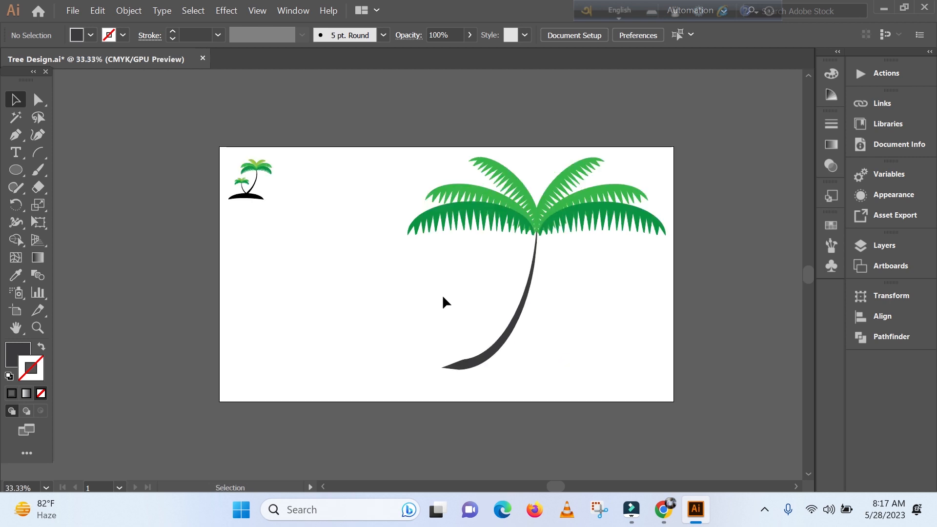
pyautogui.moveTo(572, 250); pyautogui.dragTo(600, 294)
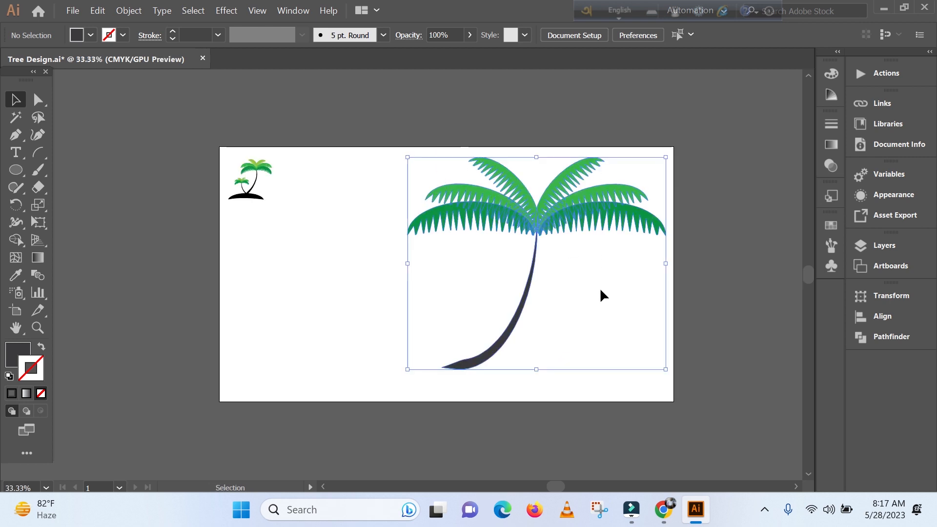
pyautogui.press('a')
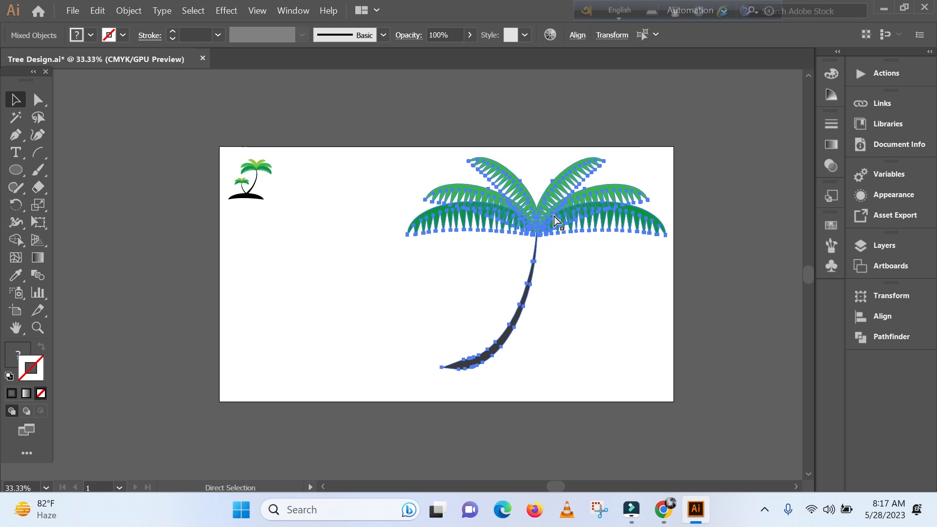
pyautogui.hotkey('ctrl', 'g')
pyautogui.press('v')
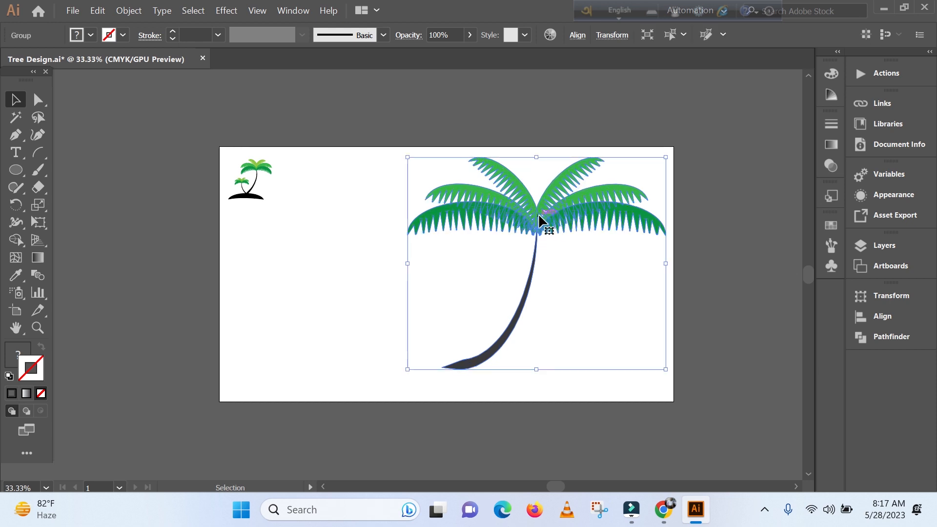
# Create a mirrored copy of the palm tree group by reflecting it across the vertical axis.
pyautogui.rightClick(539, 216)
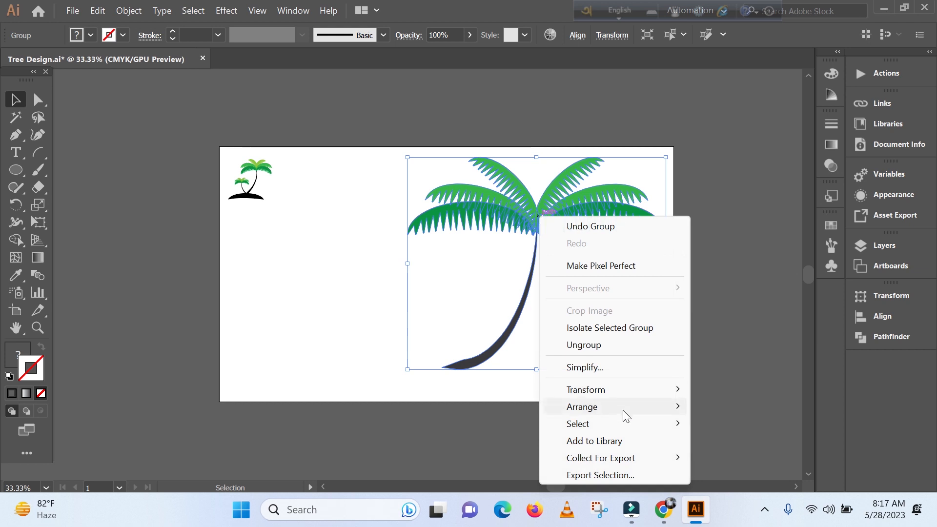
pyautogui.moveTo(604, 394)
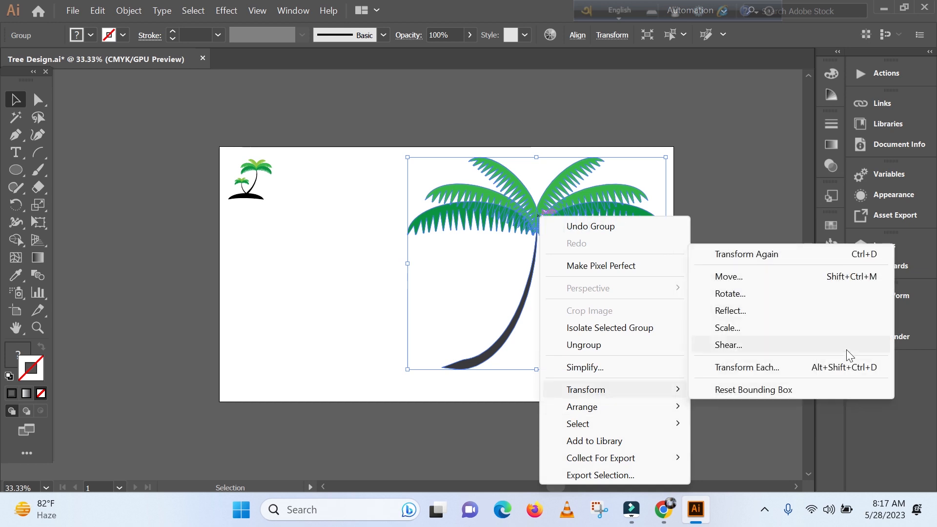
pyautogui.click(749, 311)
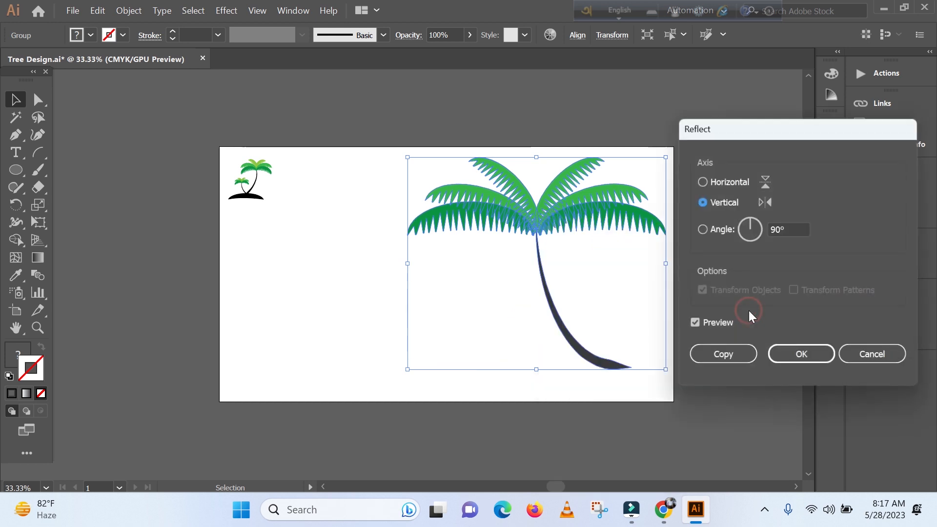
pyautogui.click(727, 356)
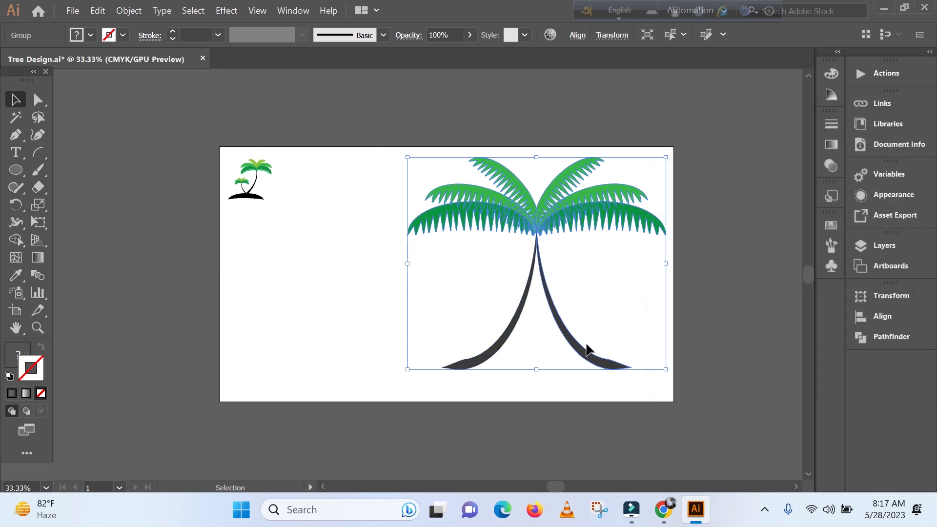
pyautogui.click(525, 400)
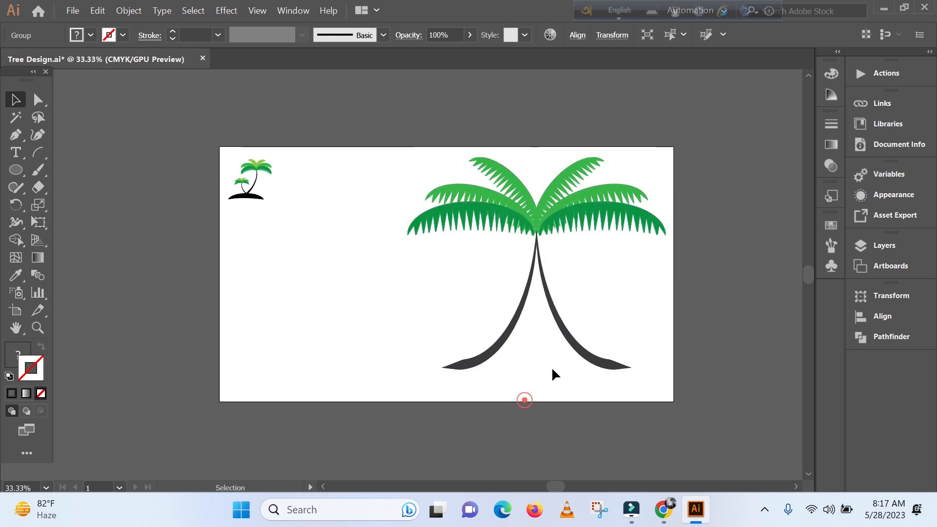
# Move the mirrored palm away from the original, scale it down to about a third, and join its base to the large trunk's base.
pyautogui.moveTo(567, 345); pyautogui.dragTo(368, 358)
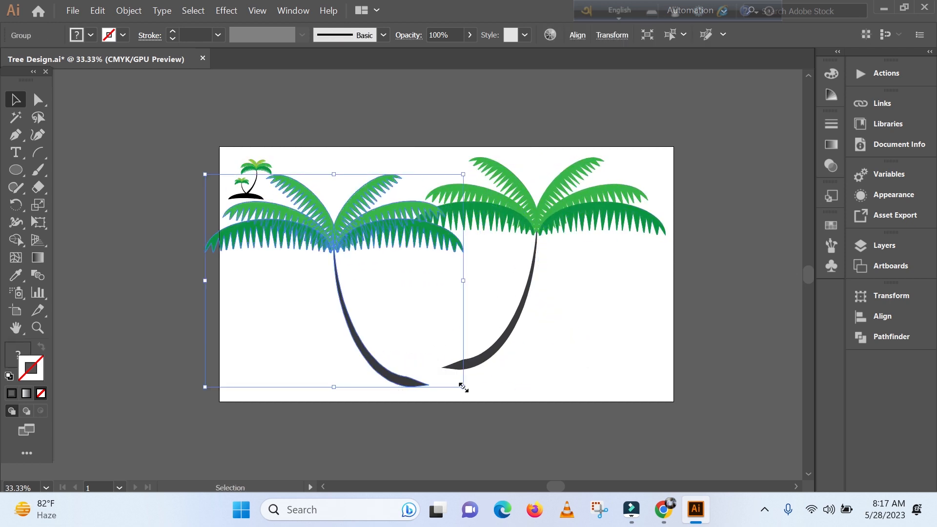
pyautogui.moveTo(464, 387); pyautogui.dragTo(377, 331)
pyautogui.moveTo(334, 264); pyautogui.dragTo(429, 311)
pyautogui.click(341, 373)
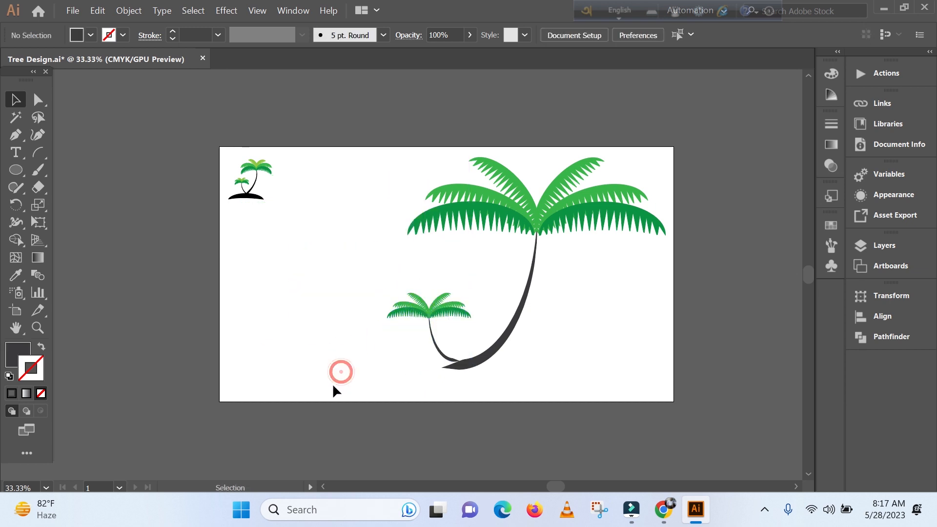
pyautogui.moveTo(448, 364); pyautogui.dragTo(451, 370)
pyautogui.click(518, 374)
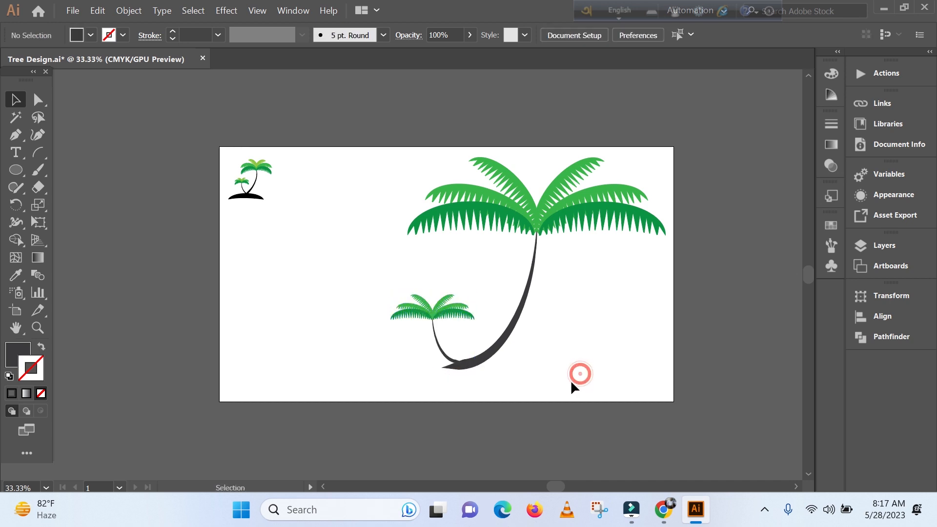
# Enlarge the small palm slightly and move it so its trunk base sits on the large trunk's base.
pyautogui.click(437, 317)
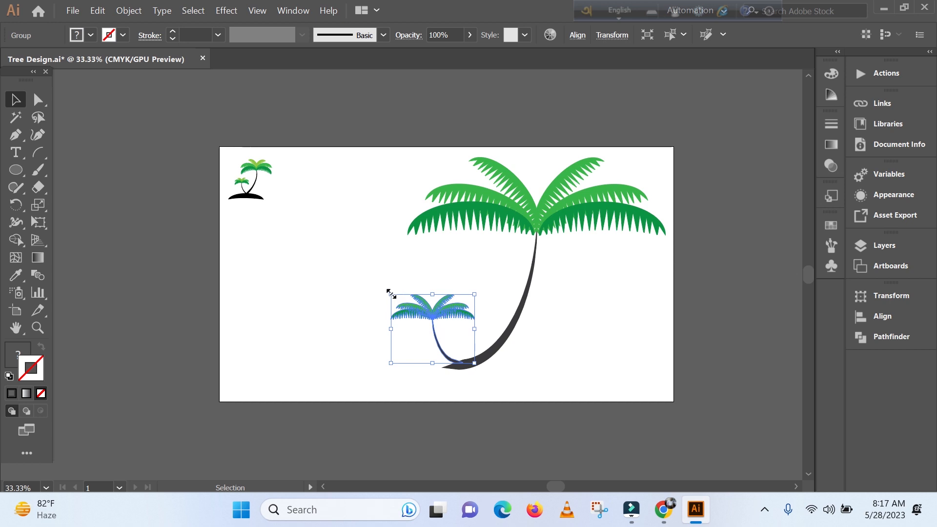
pyautogui.moveTo(391, 294); pyautogui.dragTo(375, 281)
pyautogui.moveTo(442, 354); pyautogui.dragTo(435, 343)
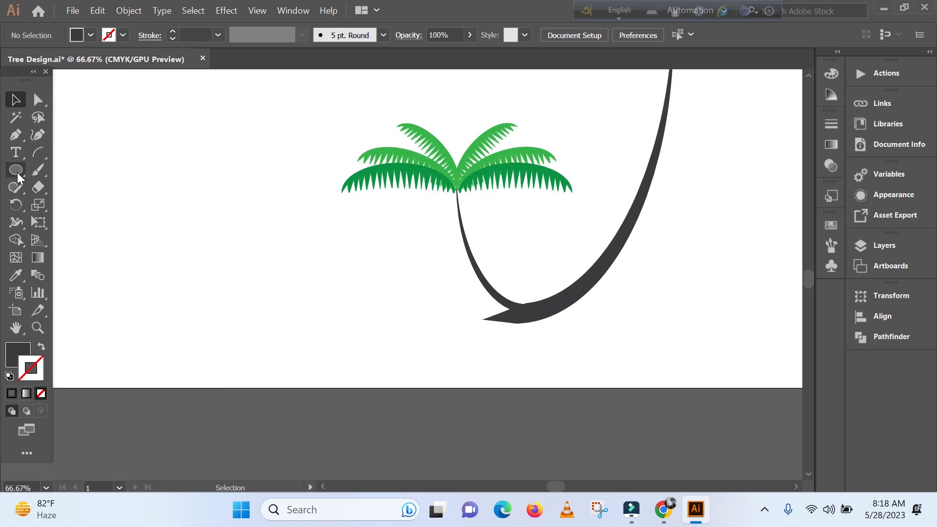
# Draw a wide, dark ellipse with no stroke beneath the joined trunks and shift it so its upper edge covers their base.
pyautogui.click(16, 172)
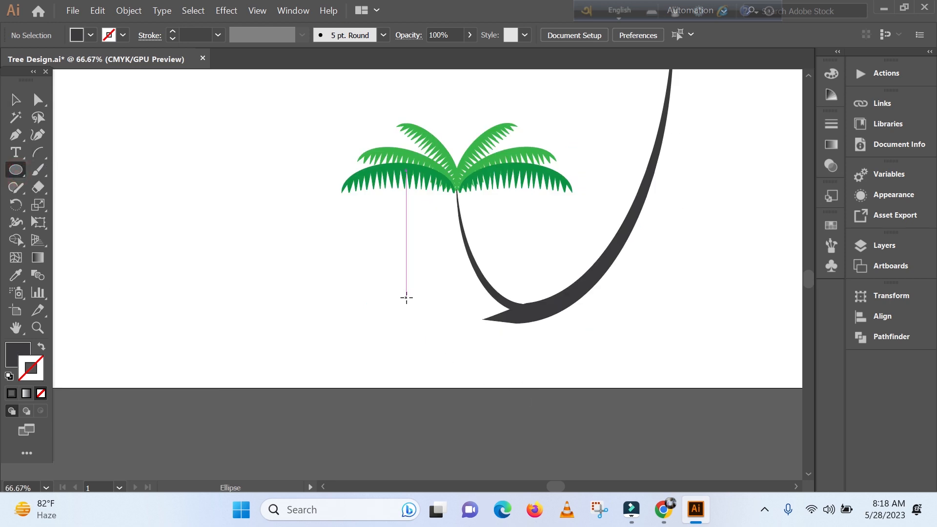
pyautogui.moveTo(386, 300); pyautogui.dragTo(678, 410)
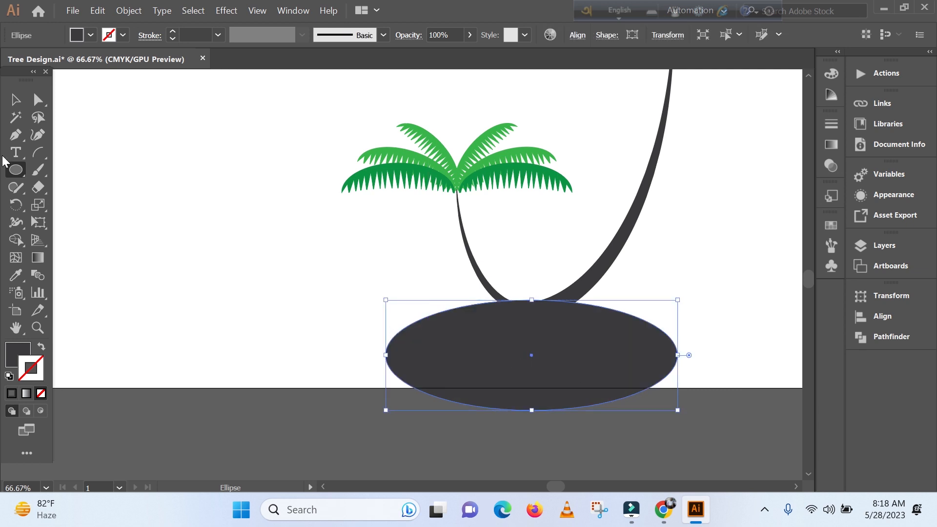
pyautogui.click(16, 100)
pyautogui.moveTo(489, 341); pyautogui.dragTo(490, 350)
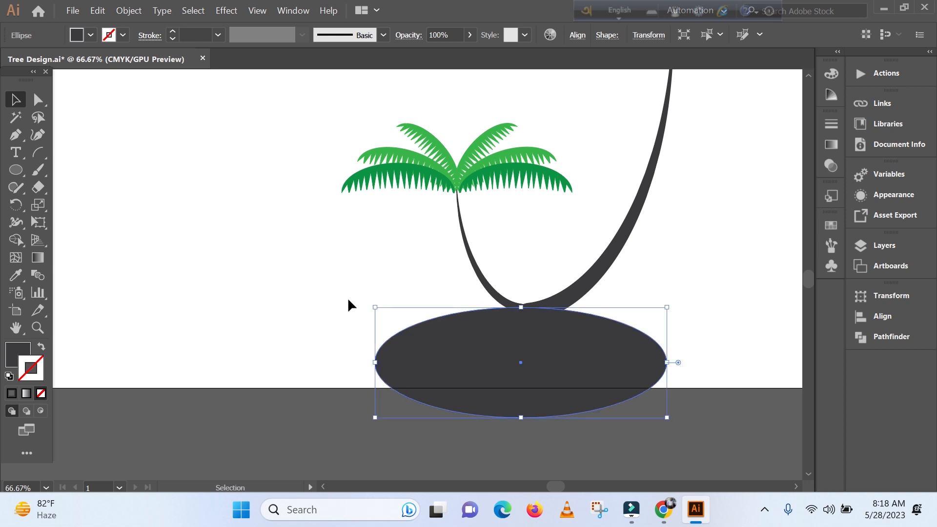
pyautogui.click(348, 299)
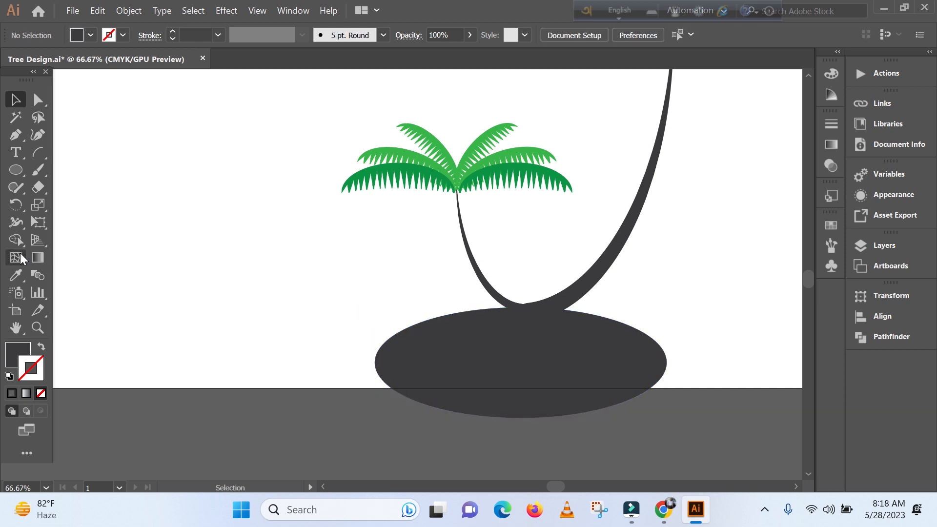
# Draw a shallow upward-bulging curve with the Pen tool across the ellipse, past both sides, and swap its fill and stroke to leave it unfilled.
pyautogui.click(44, 148)
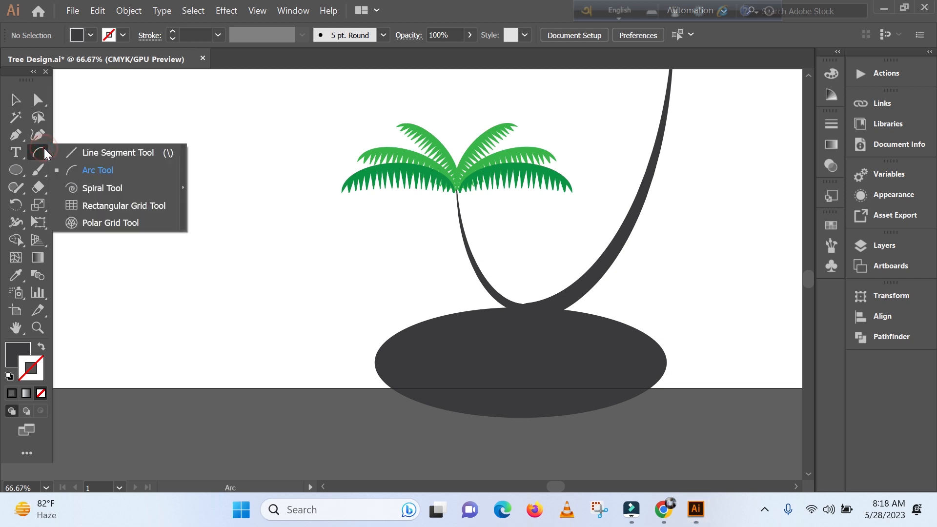
pyautogui.click(13, 132)
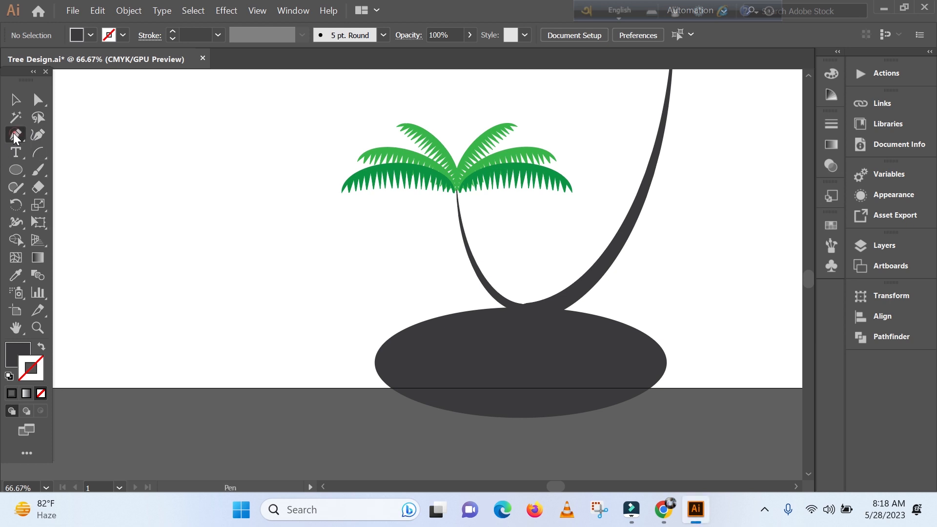
pyautogui.click(336, 359)
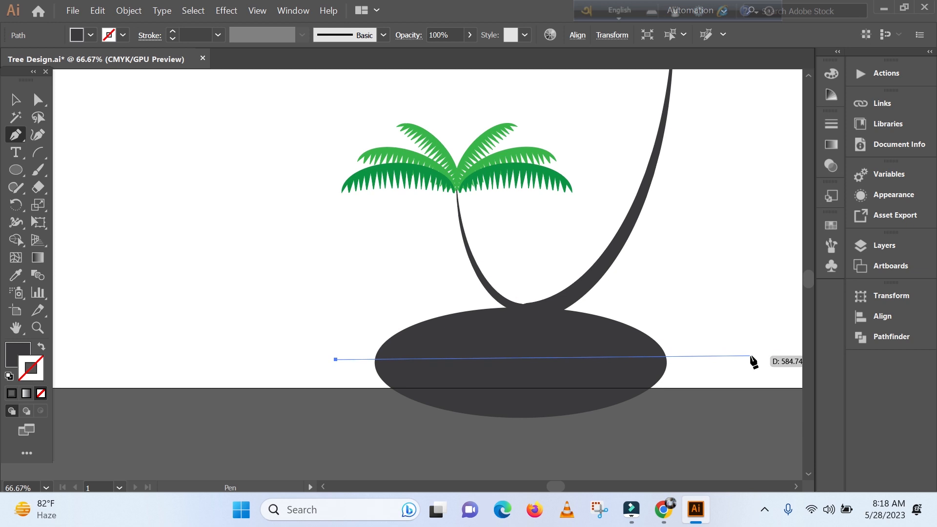
pyautogui.moveTo(750, 356); pyautogui.dragTo(742, 410)
pyautogui.click(507, 356)
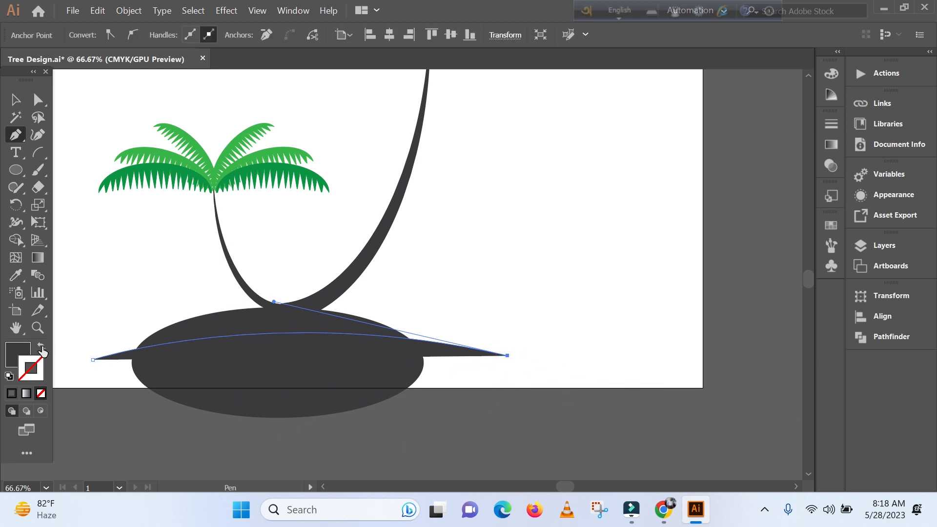
pyautogui.click(42, 350)
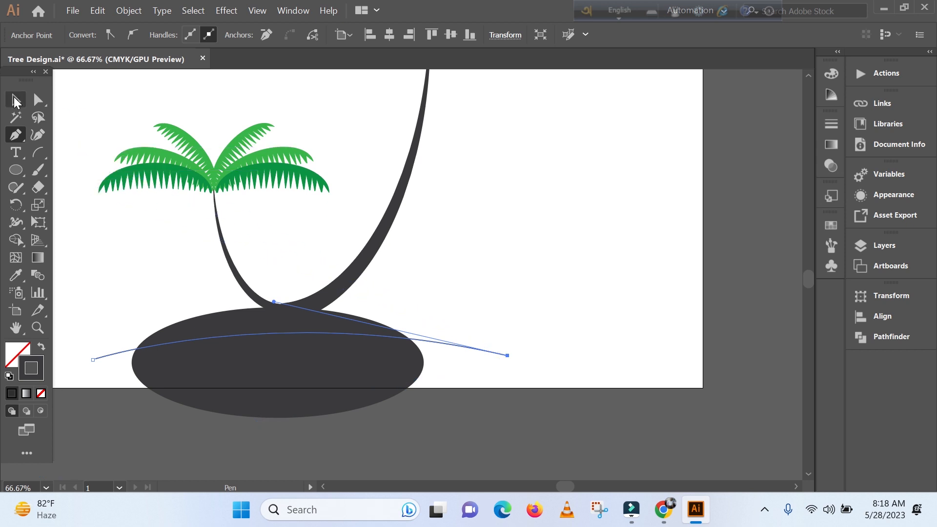
# Remove the part of the ellipse below the curve with the Shape Builder, and delete the leftover curve ends to leave a ground mound.
pyautogui.click(14, 101)
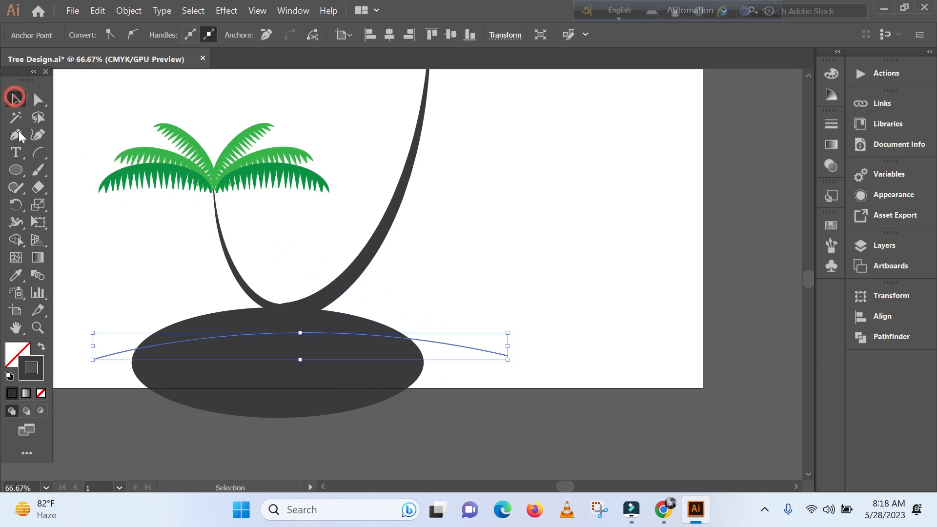
pyautogui.keyDown('shift'); pyautogui.click(281, 403); pyautogui.keyUp('shift')
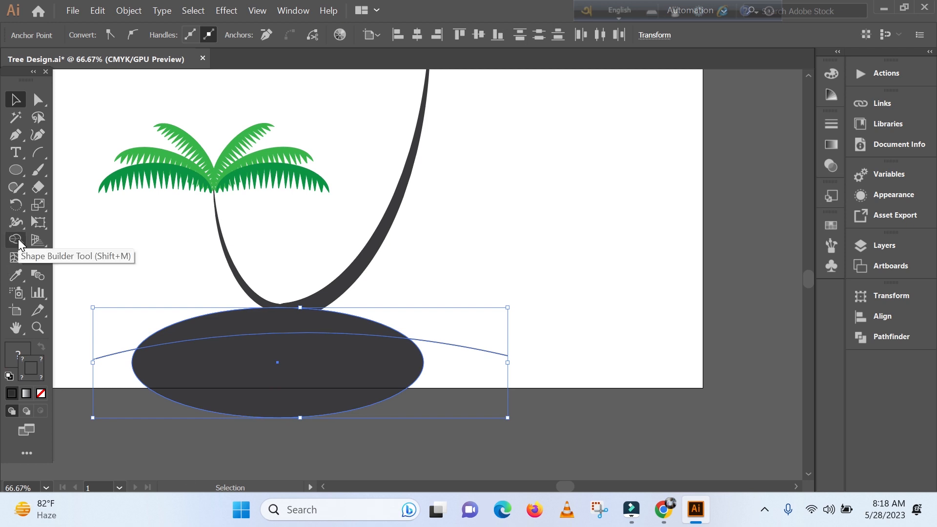
pyautogui.click(19, 239)
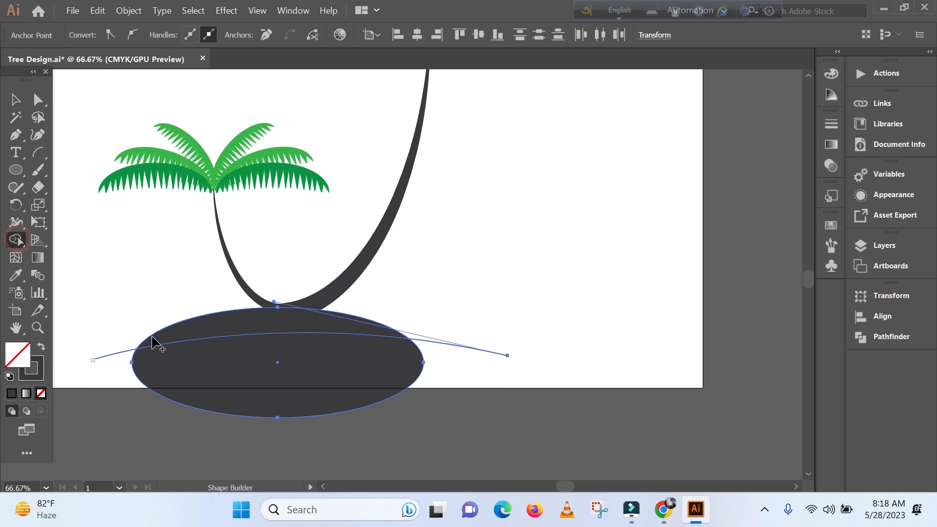
pyautogui.keyDown('alt'); pyautogui.click(289, 384); pyautogui.keyUp('alt')
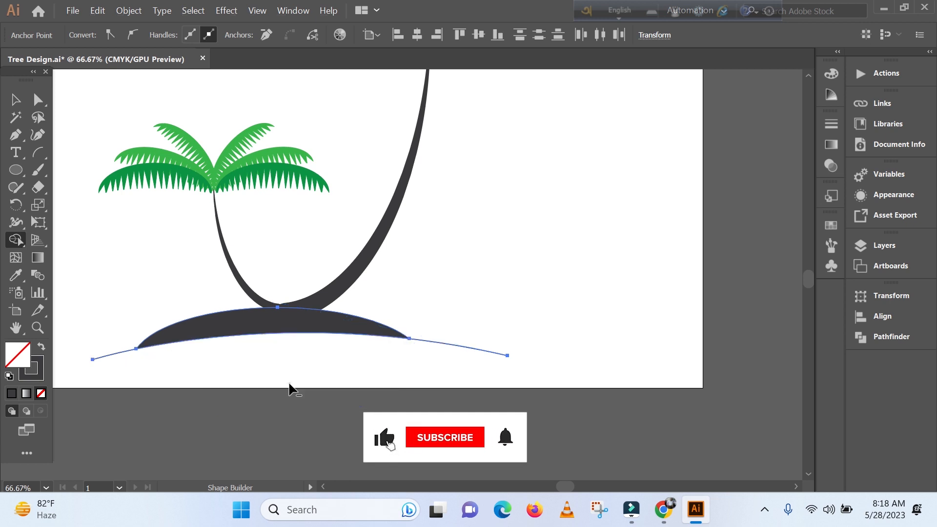
pyautogui.click(15, 99)
pyautogui.click(575, 372)
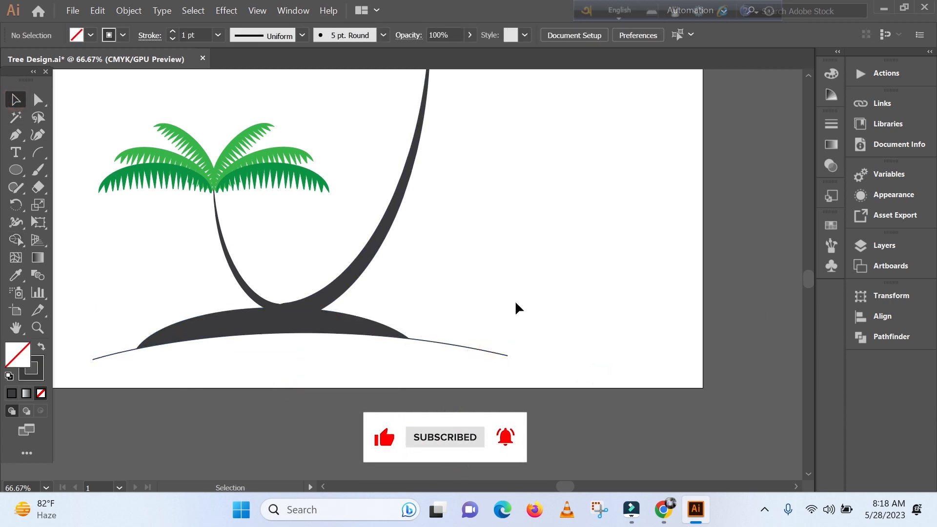
pyautogui.click(479, 351)
pyautogui.press('Delete')
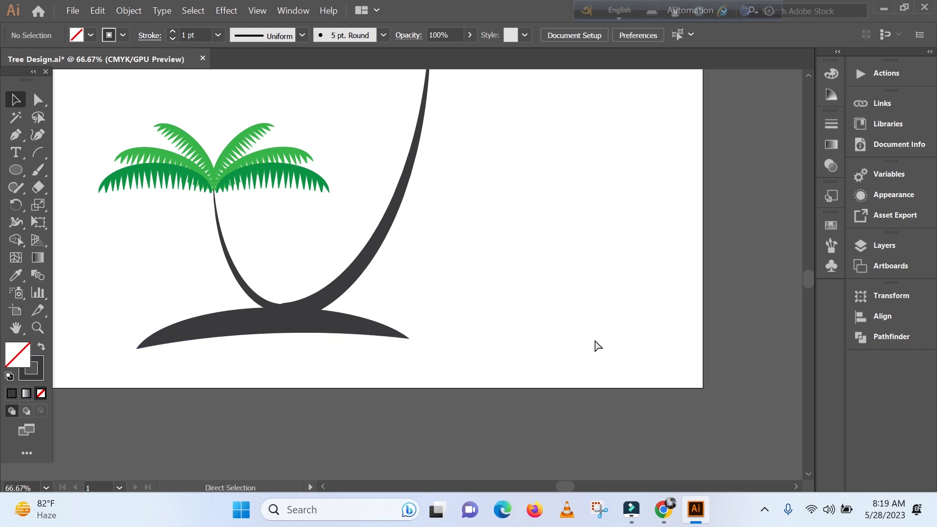
# Examine the palms and ground mound up close and as a whole composition beside the small reference.
pyautogui.hotkey('ctrl', '-')
pyautogui.hotkey('ctrl', '-')
pyautogui.hotkey('ctrl', '-')
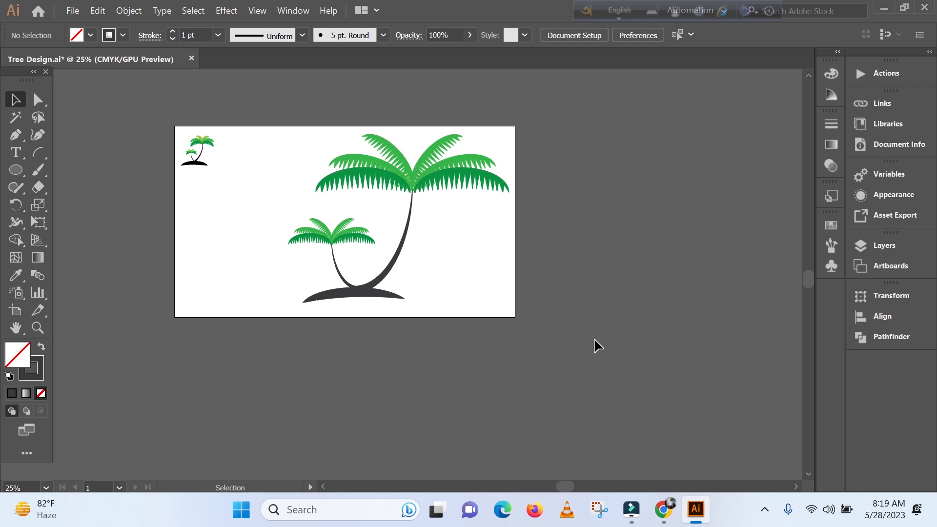
pyautogui.click(242, 279)
pyautogui.hotkey('ctrl', '+')
pyautogui.hotkey('ctrl', '+')
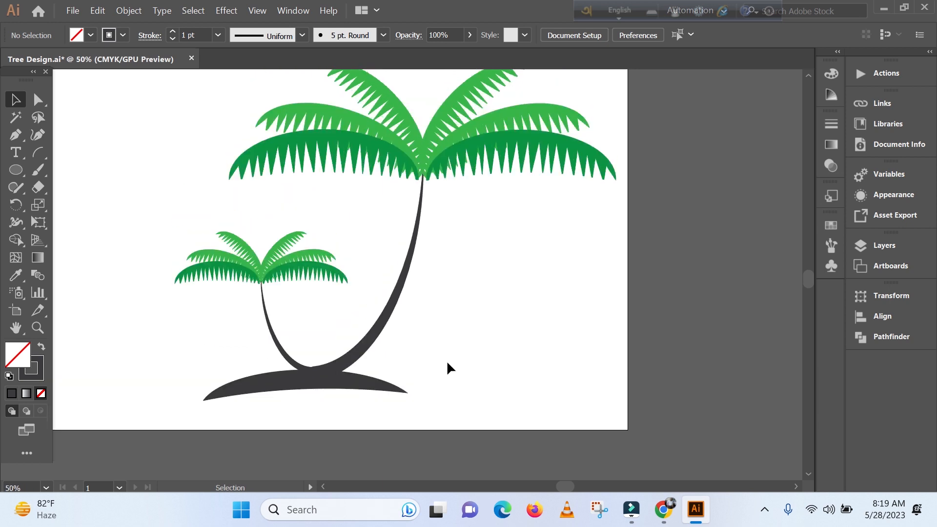
pyautogui.hotkey('ctrl', '-')
pyautogui.hotkey('ctrl', '-')
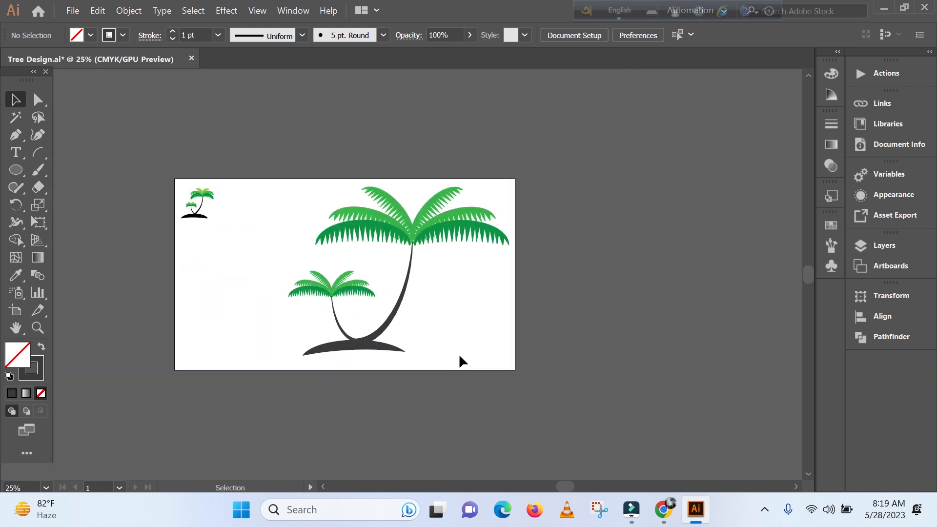